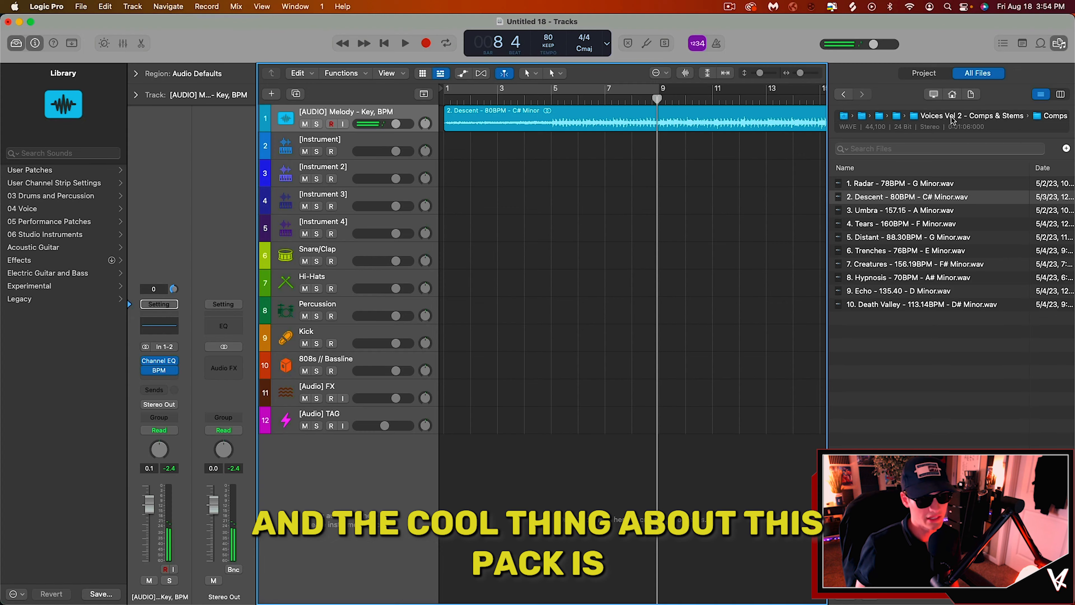
# Step: Import all stems from the 2. Descent - 80BPM - C# Minor folder onto new audio tracks
pyautogui.click(780, 51)
pyautogui.doubleClick(864, 197)
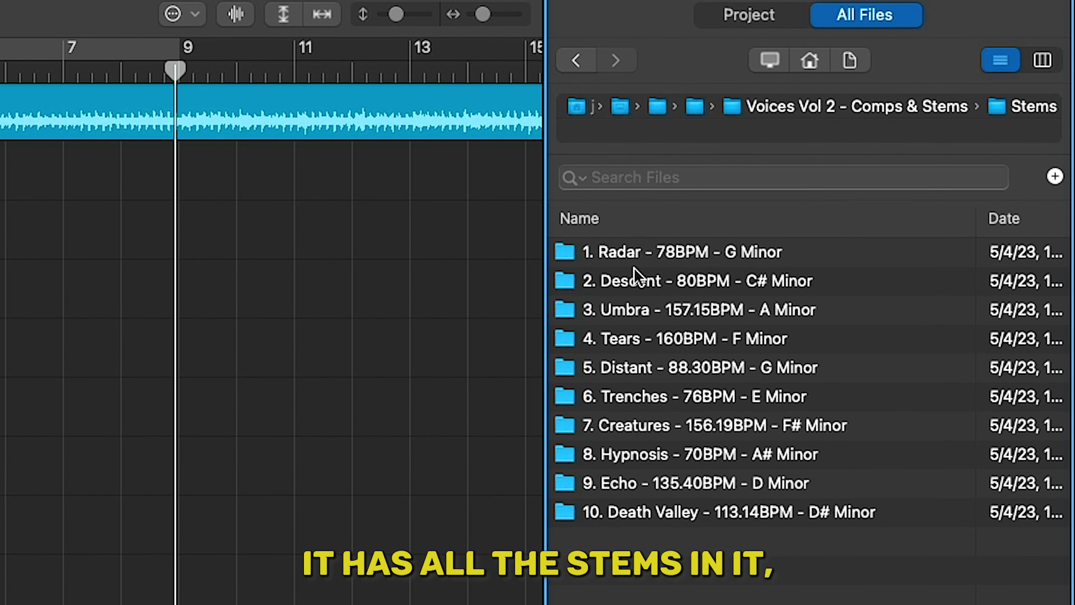
pyautogui.doubleClick(865, 197)
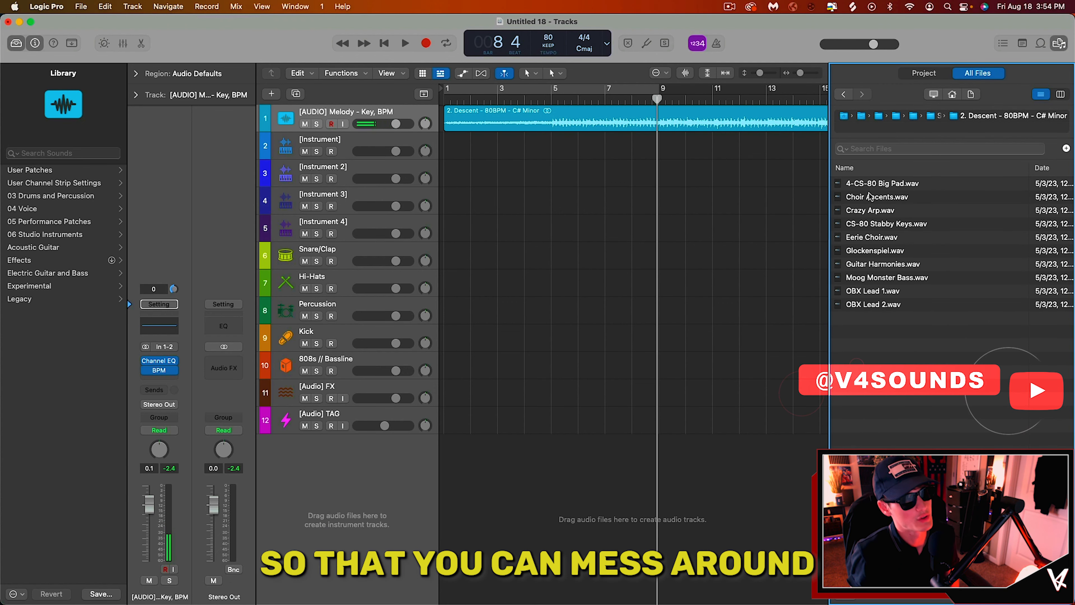
pyautogui.click(900, 184)
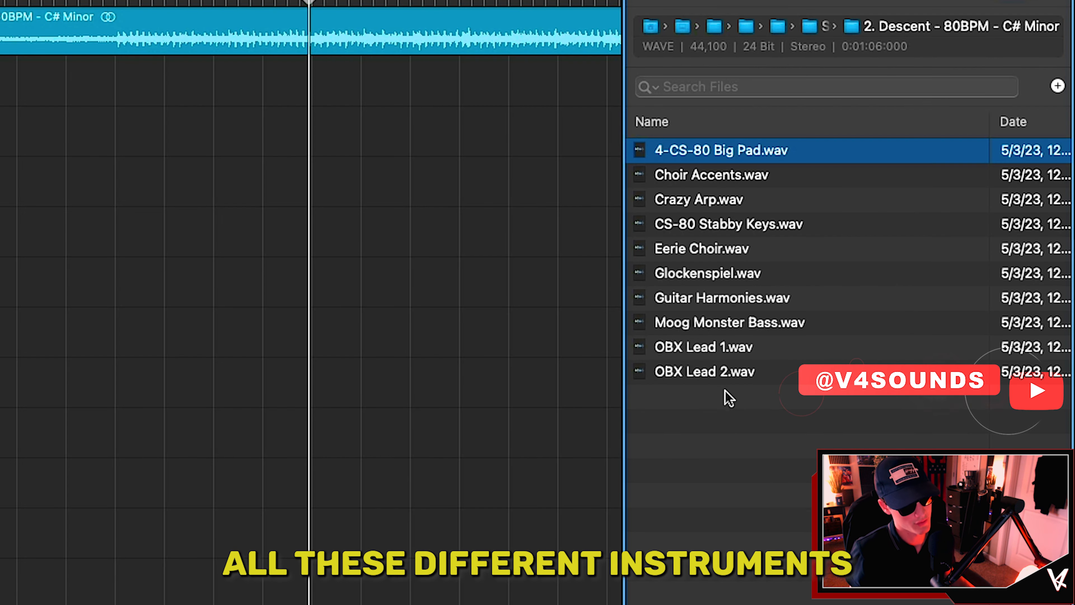
pyautogui.keyDown('shift'); pyautogui.click(884, 305); pyautogui.keyUp('shift')
pyautogui.moveTo(728, 158); pyautogui.dragTo(521, 178)
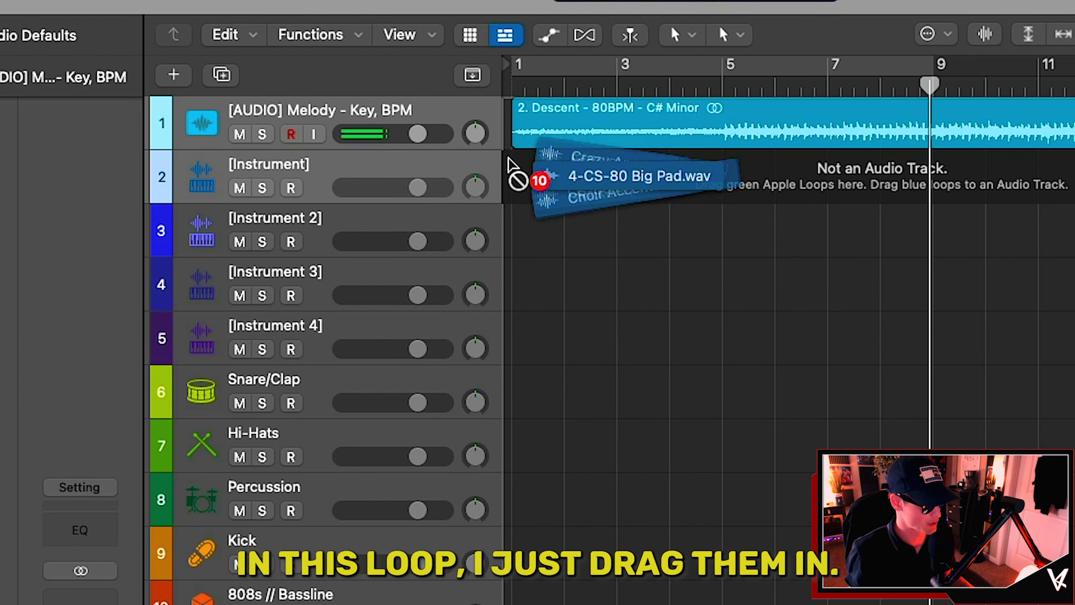
pyautogui.click(825, 384)
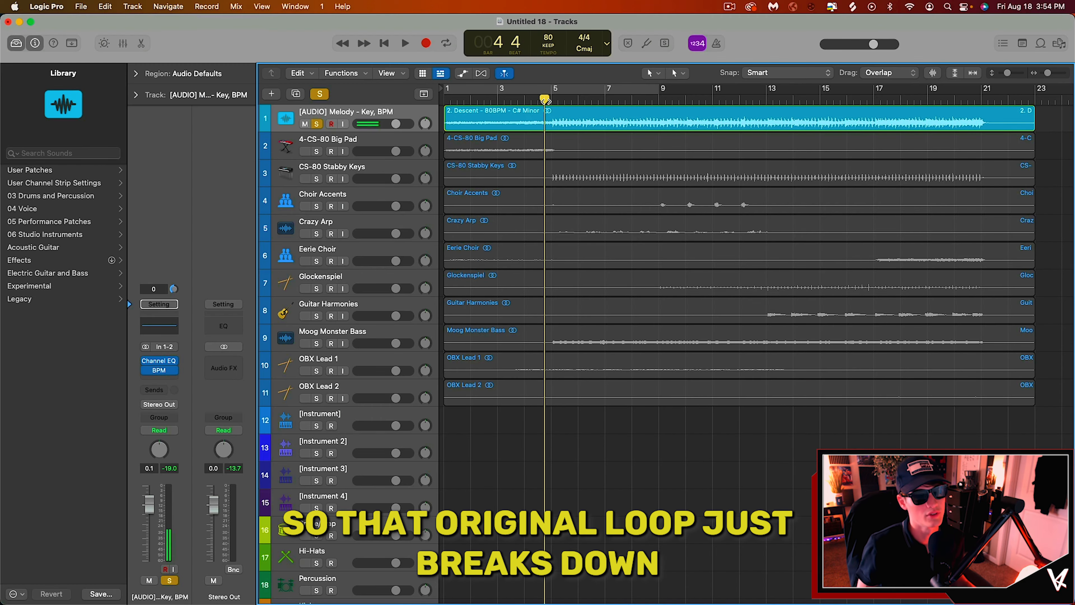
# Step: Audition the stems by soloing Big Pad, Stabby Keys and Choir Accents, then solo the original loop and play it
pyautogui.click(316, 151)
pyautogui.click(317, 179)
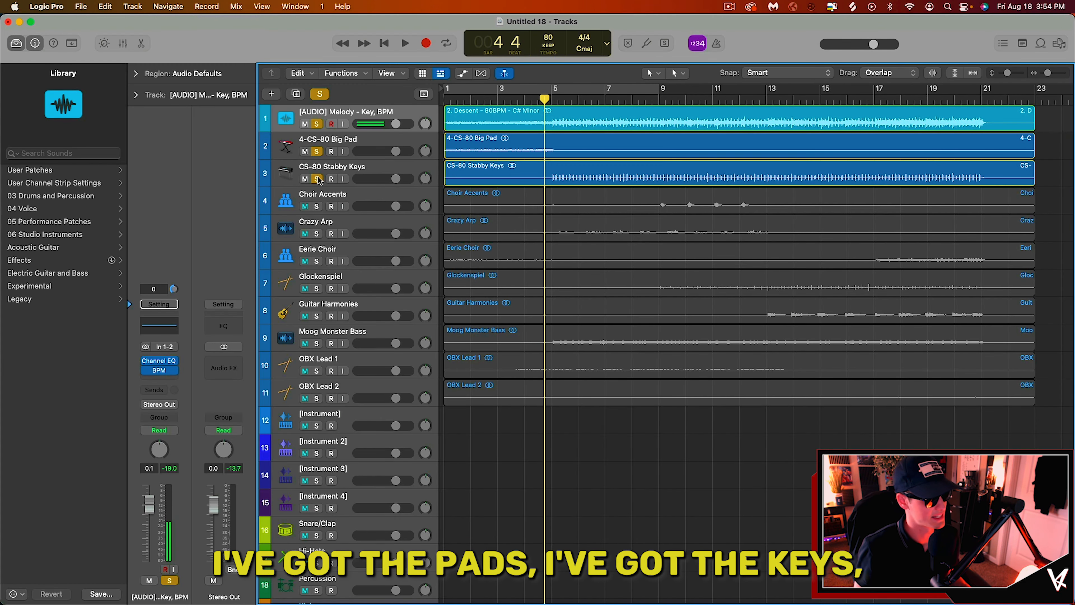
pyautogui.click(316, 124)
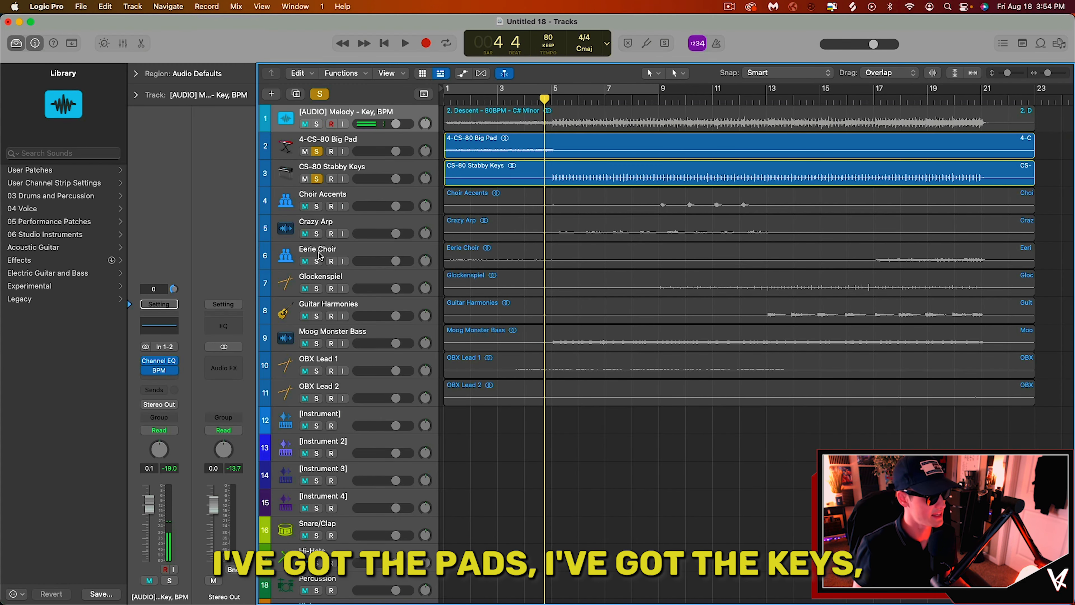
pyautogui.click(317, 206)
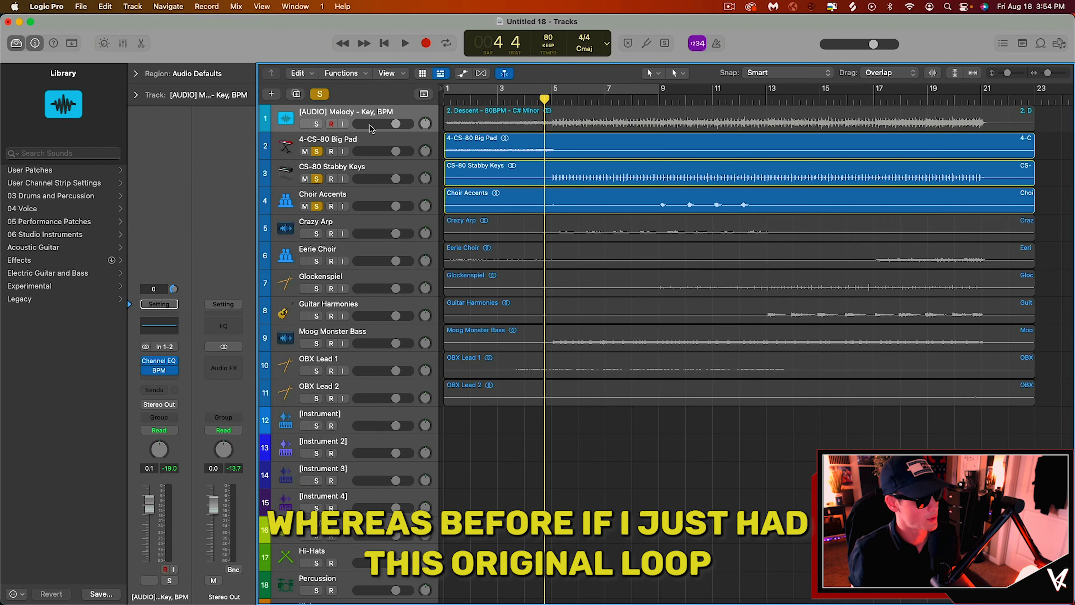
pyautogui.keyDown('alt'); pyautogui.click(317, 124); pyautogui.keyUp('alt')
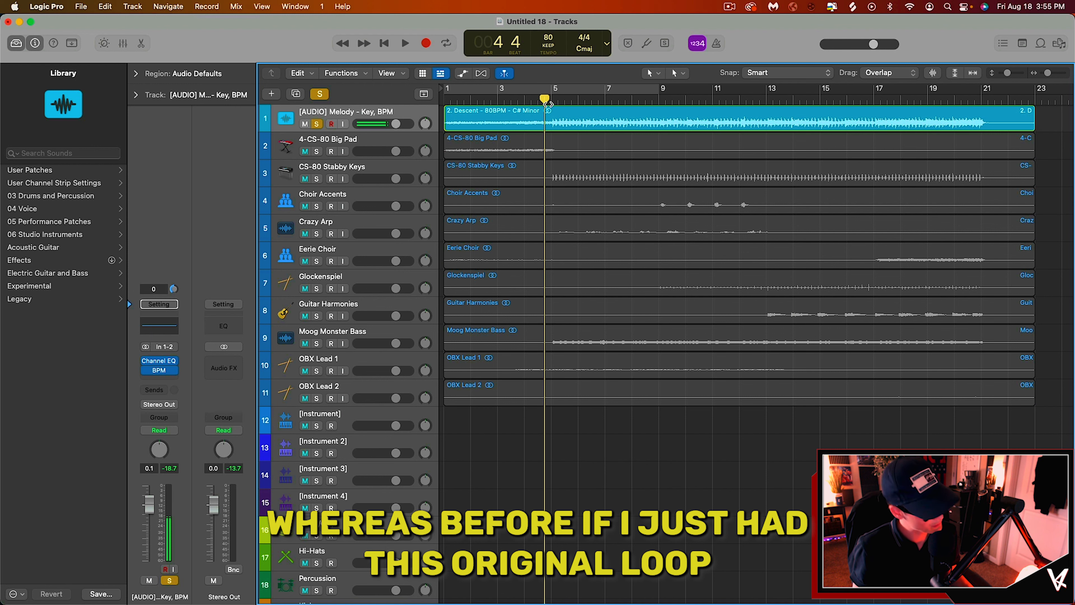
pyautogui.press('space')
pyautogui.press('space')
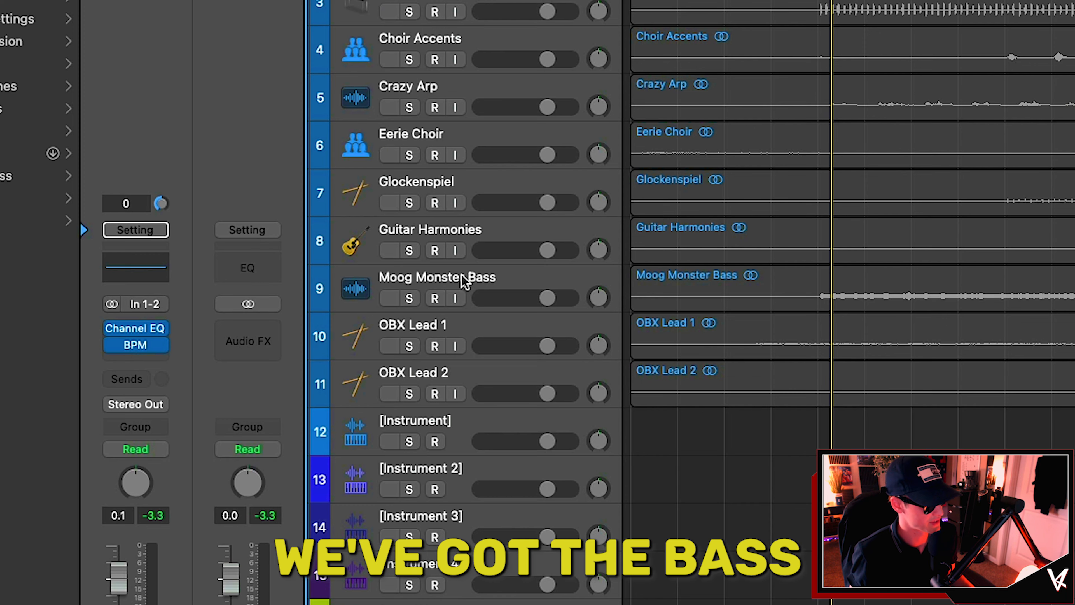
# Step: Mute the FULL LOOP - 80 C#m track and select all the stem regions below it
pyautogui.click(348, 339)
pyautogui.click(349, 366)
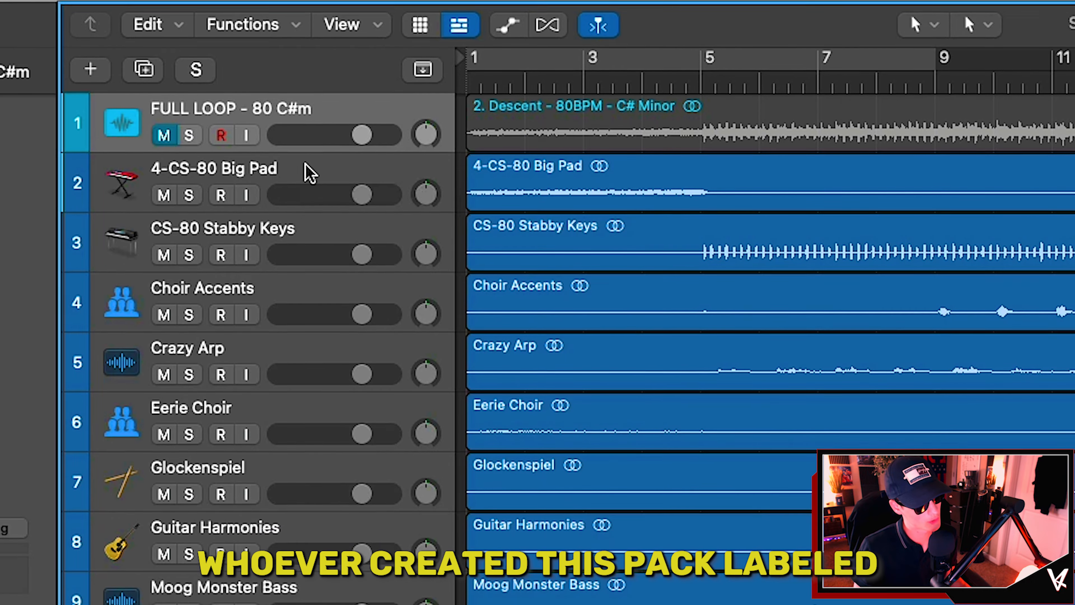
pyautogui.click(371, 141)
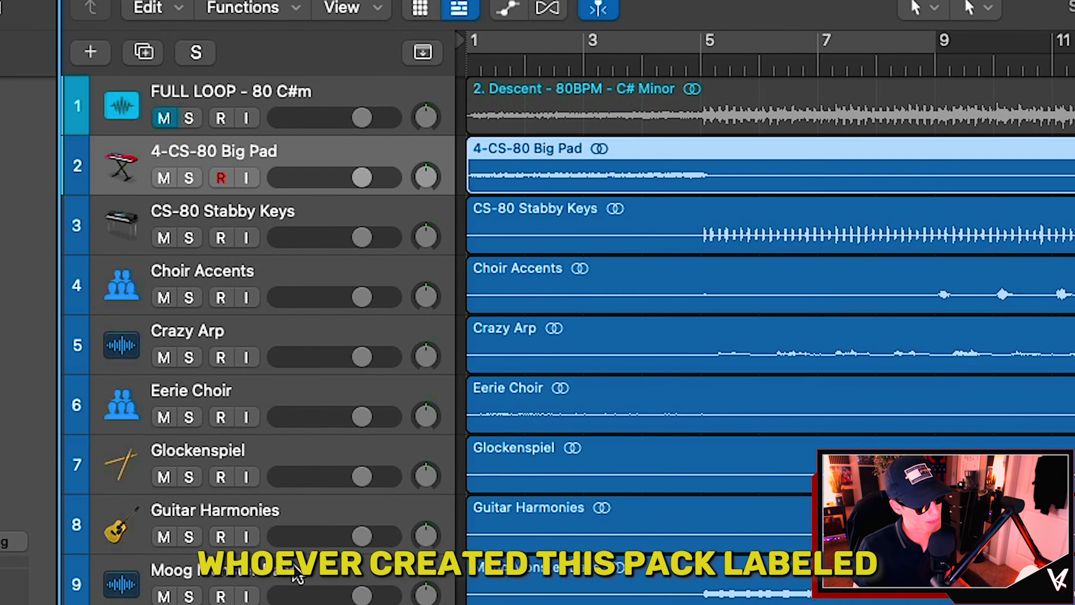
pyautogui.keyDown('shift'); pyautogui.click(295, 597); pyautogui.keyUp('shift')
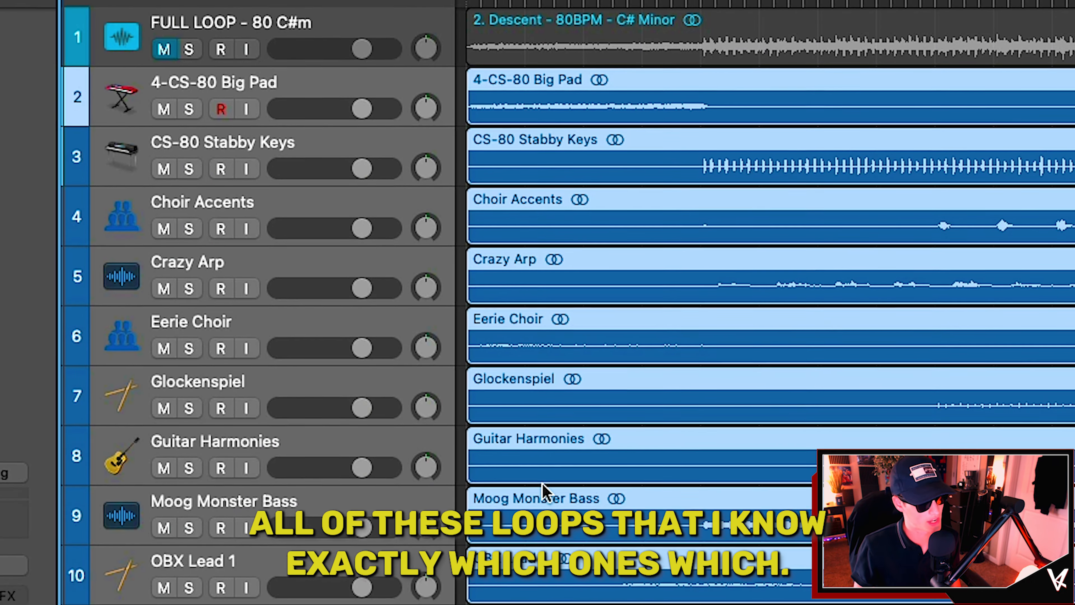
pyautogui.click(510, 589)
pyautogui.click(254, 489)
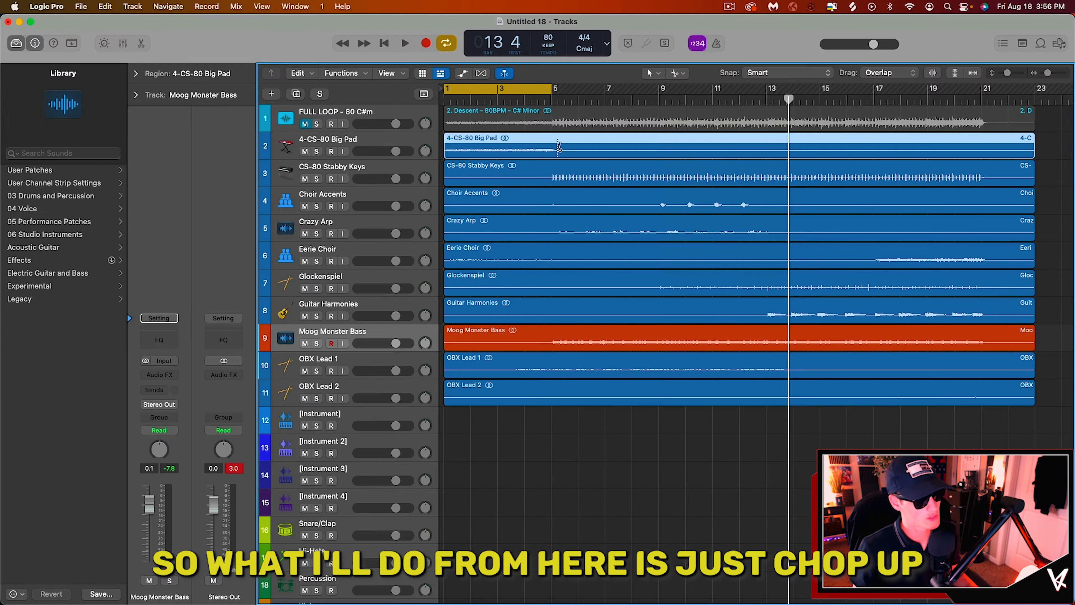
# Step: Chop the stem regions with the Scissors tool, starting at bar 5, and clear out the sections before bar 5
pyautogui.click(555, 141)
pyautogui.click(555, 171)
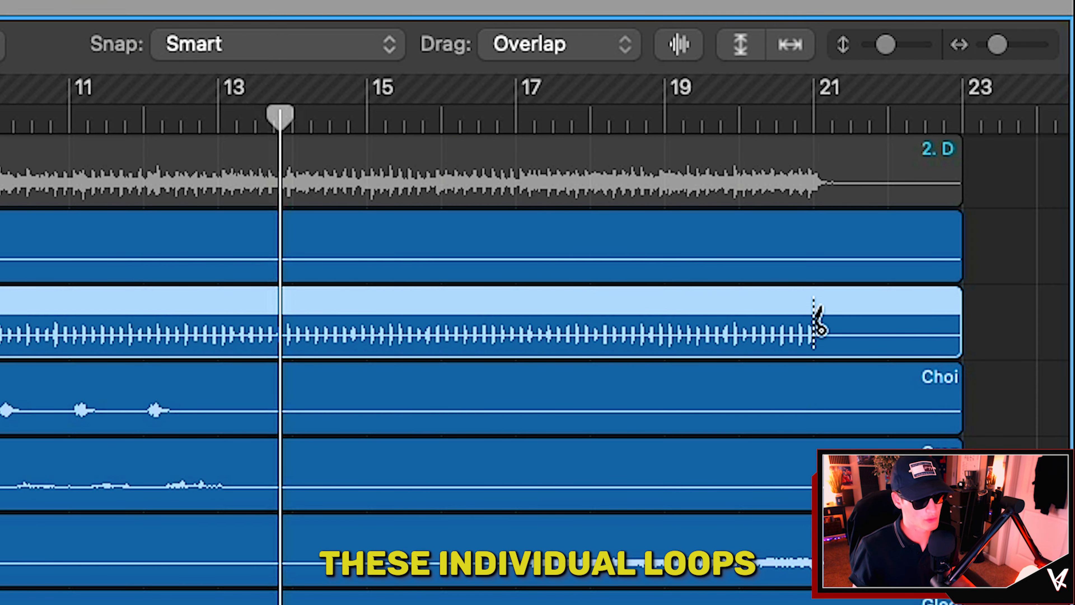
pyautogui.click(817, 326)
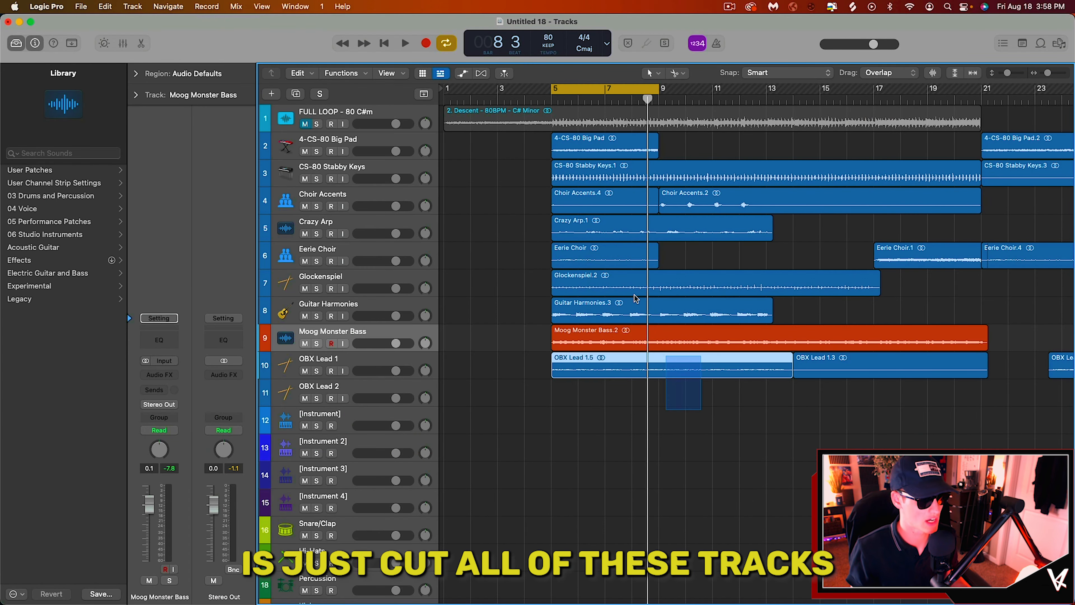
pyautogui.moveTo(635, 298); pyautogui.dragTo(558, 145)
pyautogui.click(535, 142)
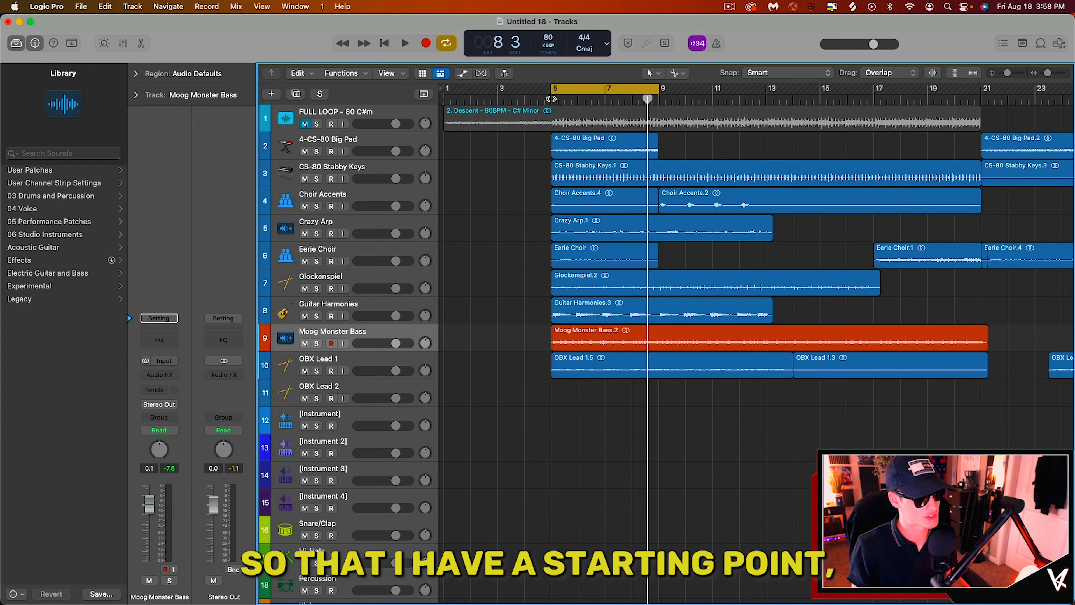
# Step: Move all the remaining stem regions from bar 5 to bar 1 and set the cycle range to bars 1–5
pyautogui.moveTo(586, 407); pyautogui.dragTo(852, 122)
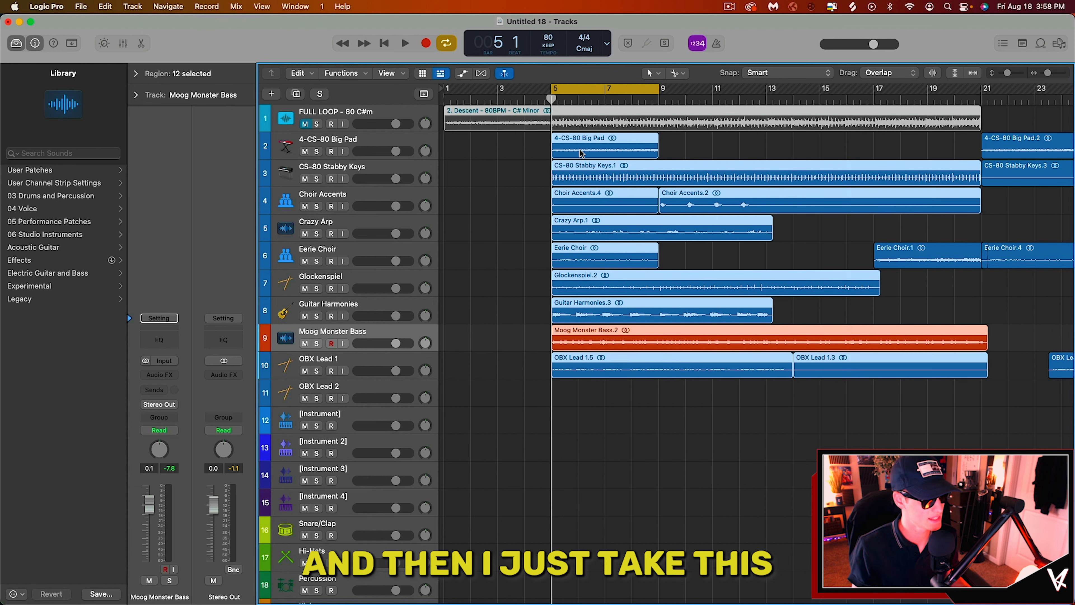
pyautogui.moveTo(567, 462); pyautogui.dragTo(882, 148)
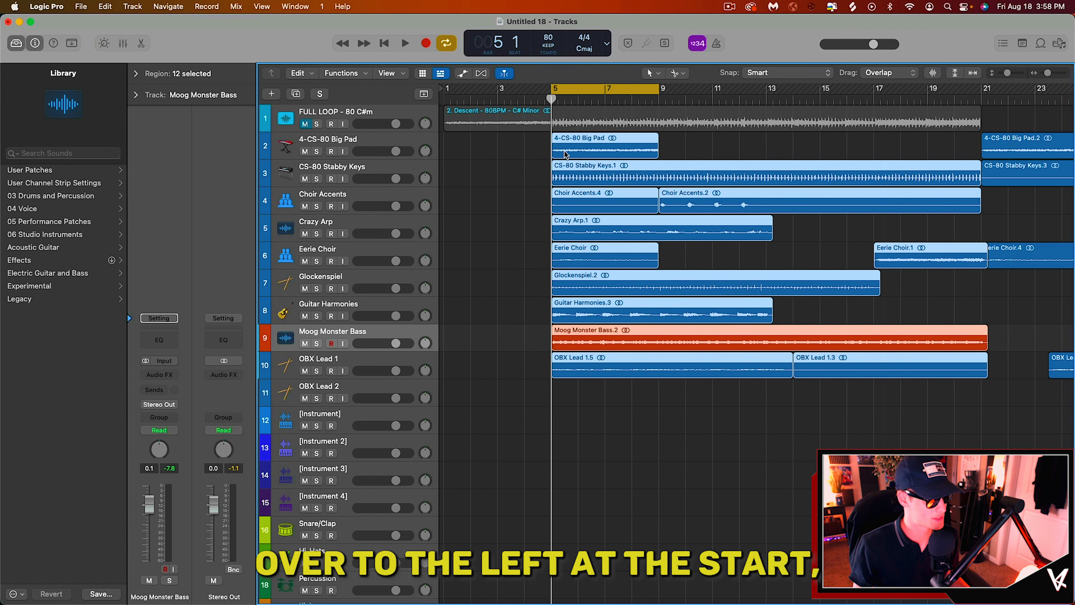
pyautogui.moveTo(573, 154); pyautogui.dragTo(451, 156)
pyautogui.moveTo(578, 89); pyautogui.dragTo(471, 89)
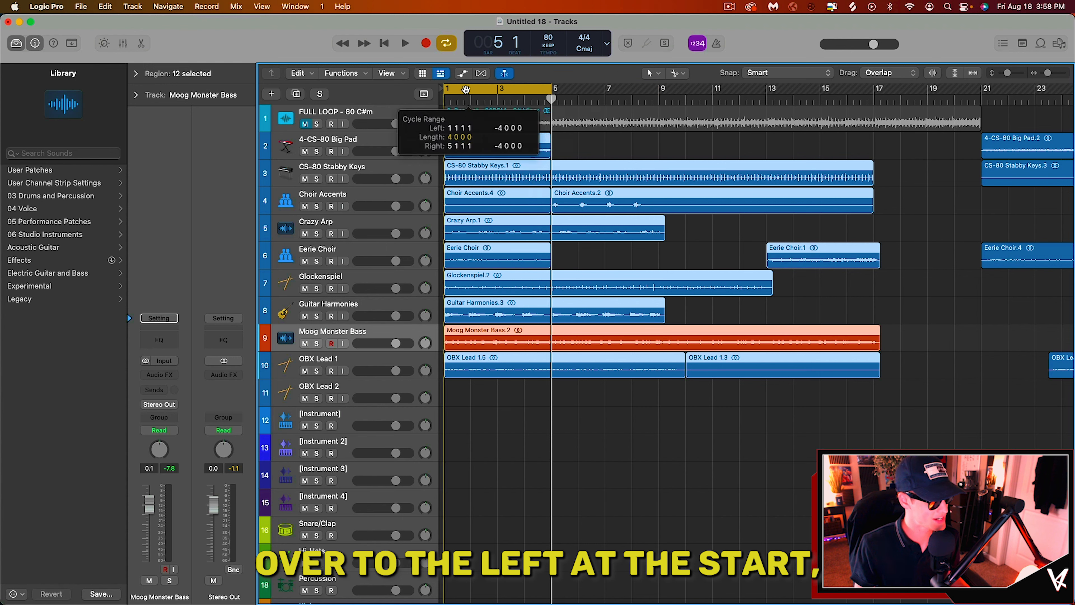
pyautogui.click(614, 455)
# Step: Play back the chopped loop and move the Moog Monster Bass track below OBX Lead 1
pyautogui.scroll(-2, 542, 179)
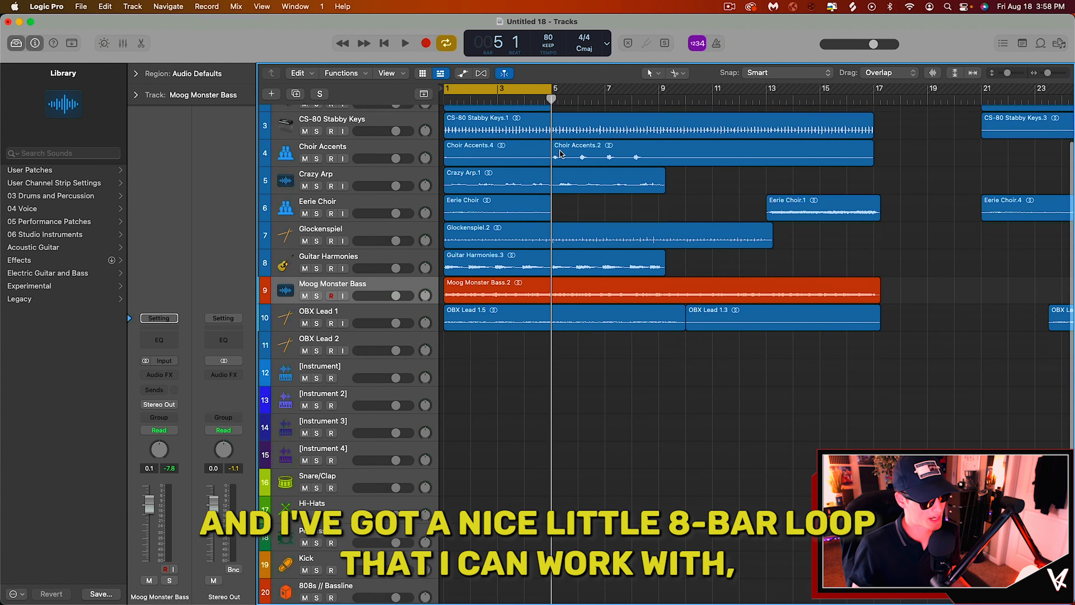
pyautogui.scroll(2, 567, 165)
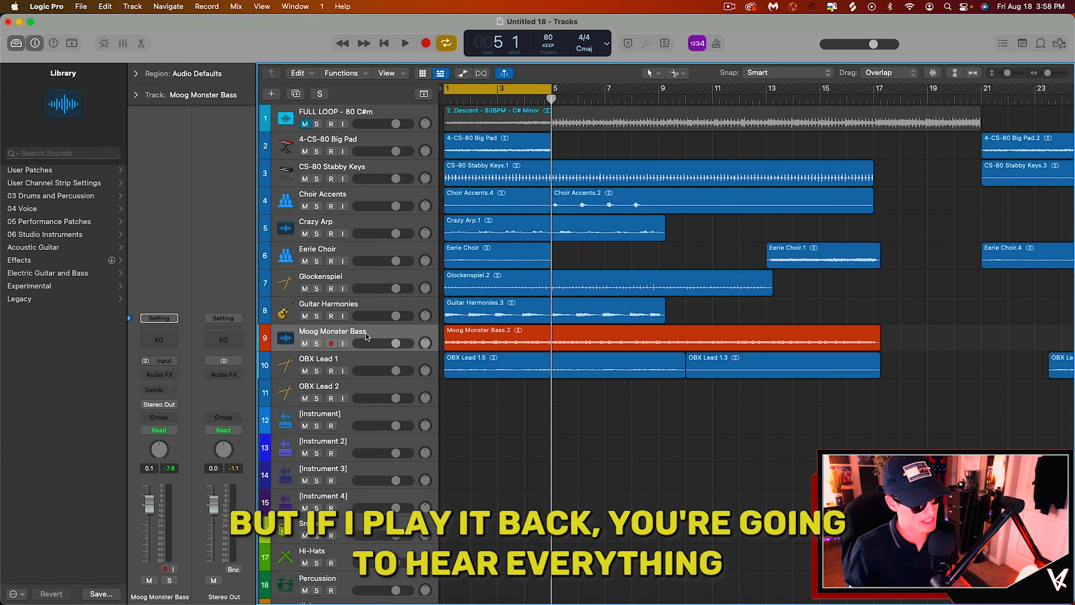
pyautogui.click(366, 335)
pyautogui.press('space')
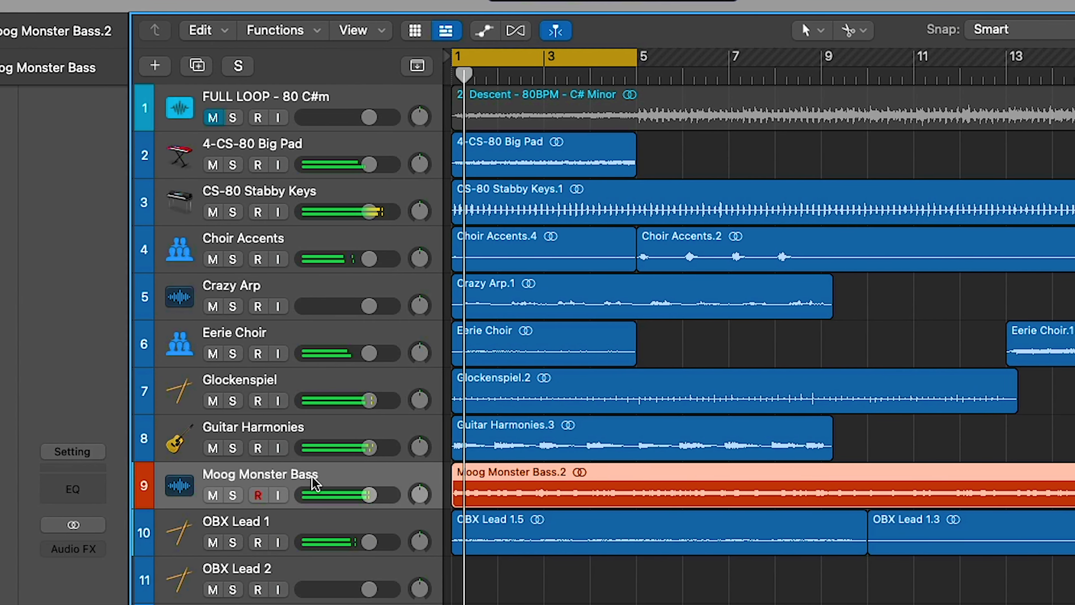
pyautogui.moveTo(315, 483); pyautogui.dragTo(315, 533)
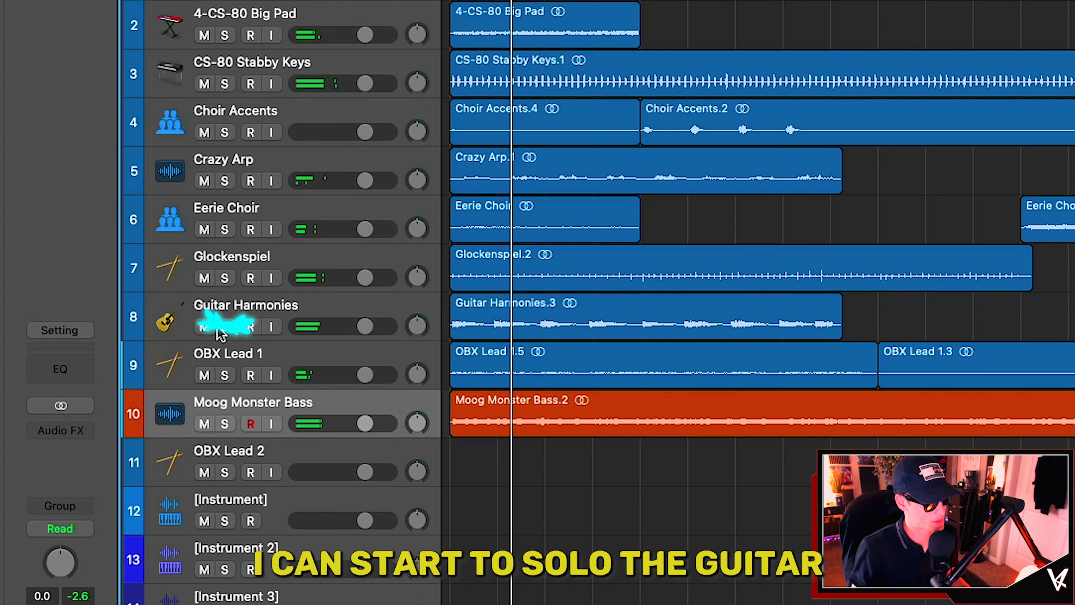
# Step: Audition the Guitar Harmonies and Glockenspiel tracks by soloing and then unsoloing them
pyautogui.click(223, 328)
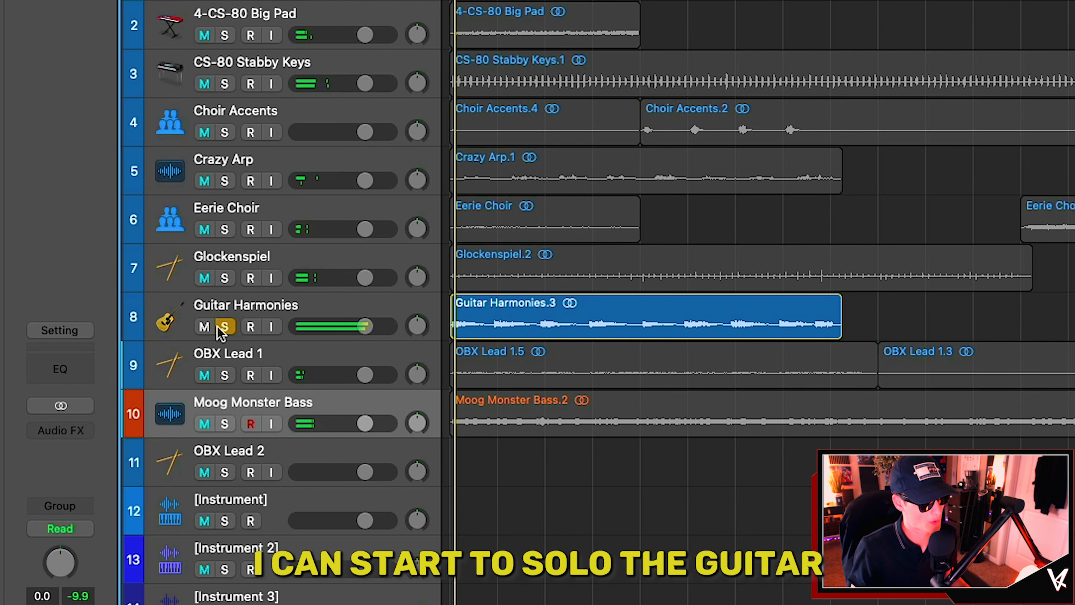
pyautogui.click(224, 279)
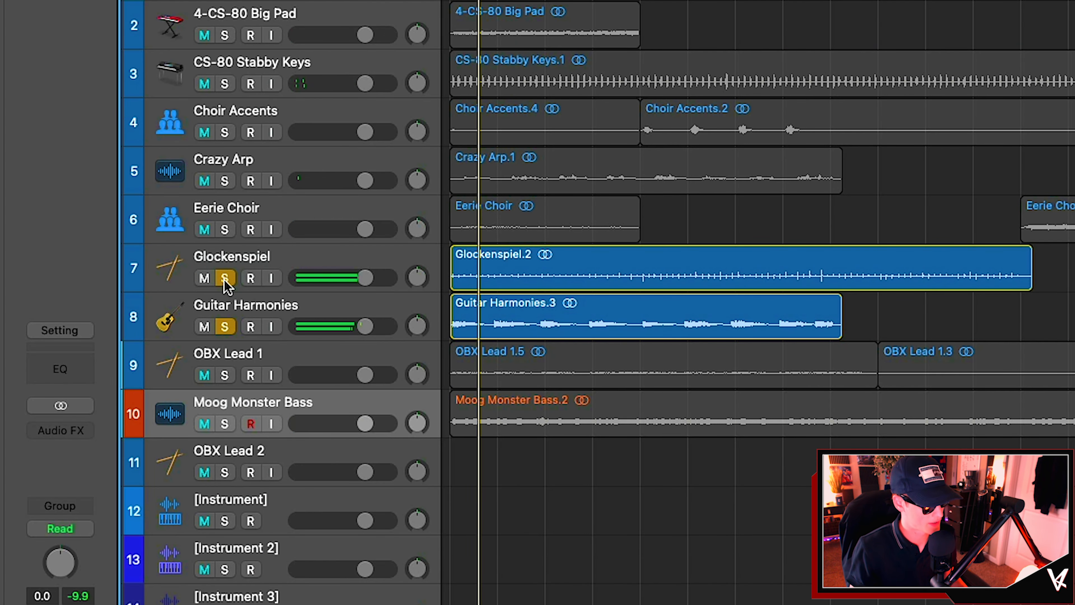
pyautogui.click(224, 326)
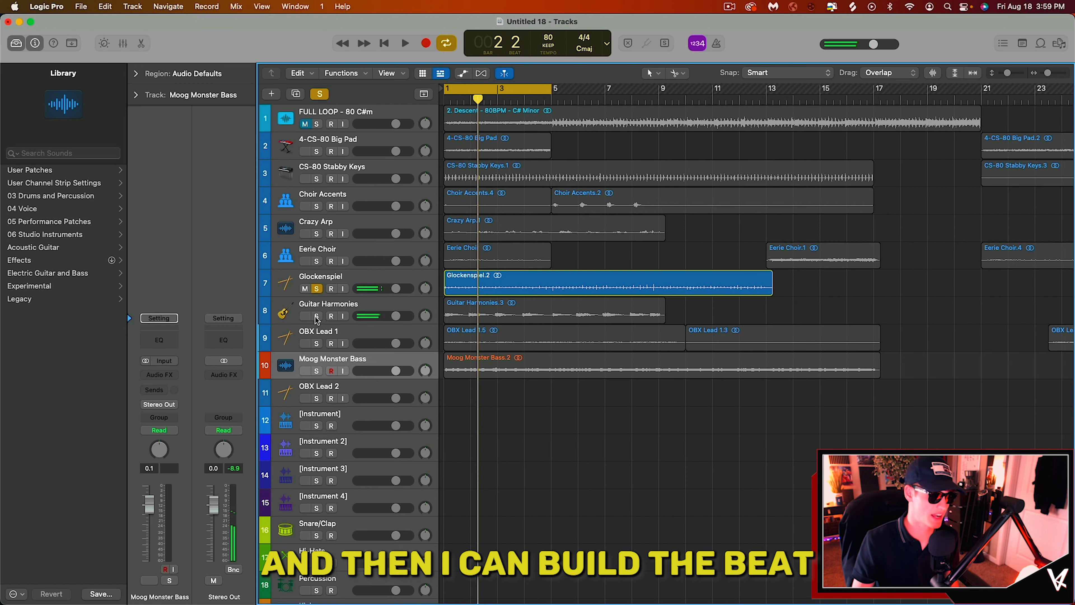
pyautogui.click(316, 288)
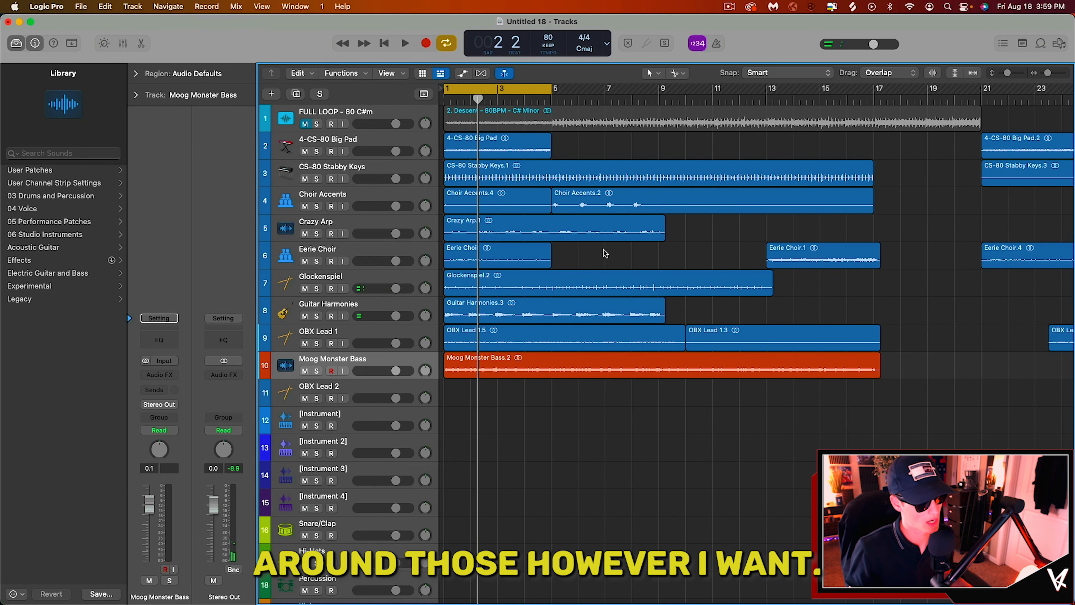
# Step: Mute the Eerie Choir, Glockenspiel, Guitar Harmonies and OBX Lead 1 tracks and play the loop from the start
pyautogui.moveTo(305, 264); pyautogui.dragTo(304, 332)
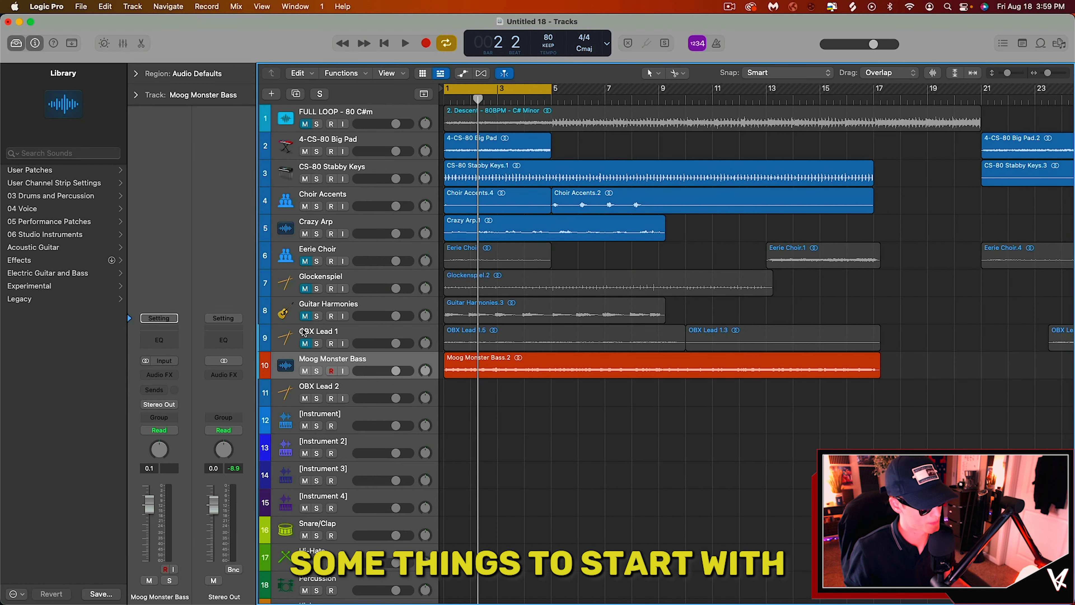
pyautogui.press('space')
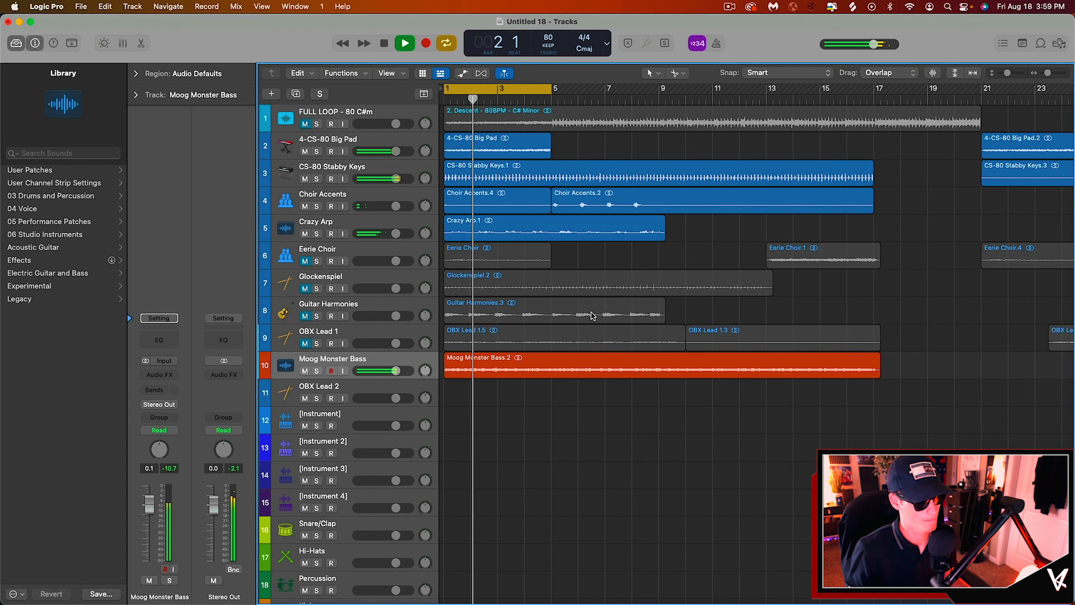
pyautogui.scroll(-5, 575, 275)
pyautogui.press('space')
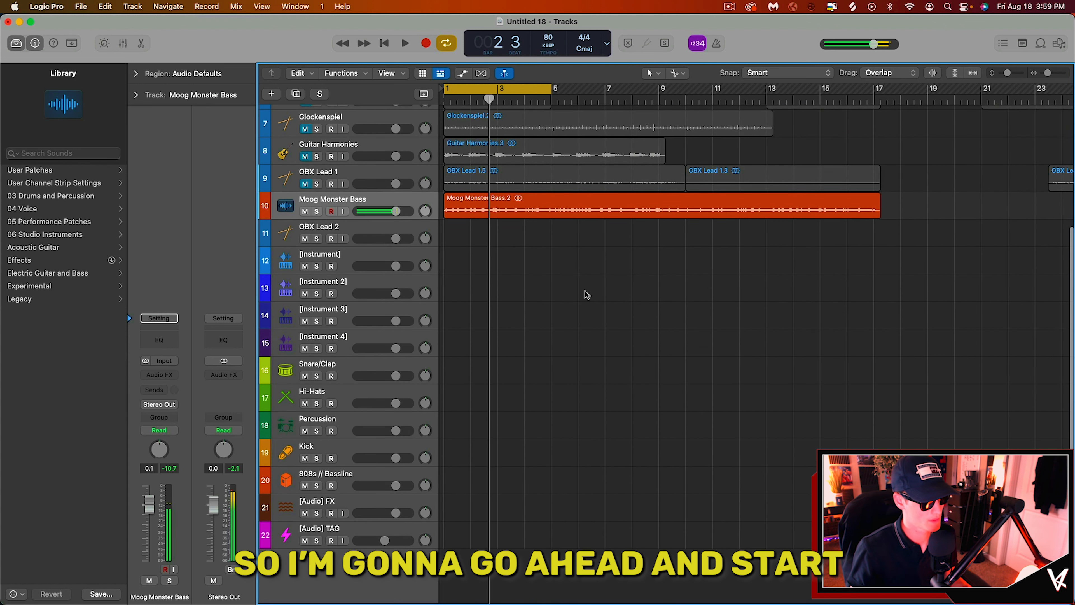
pyautogui.scroll(5, 584, 294)
pyautogui.scroll(-1, 586, 294)
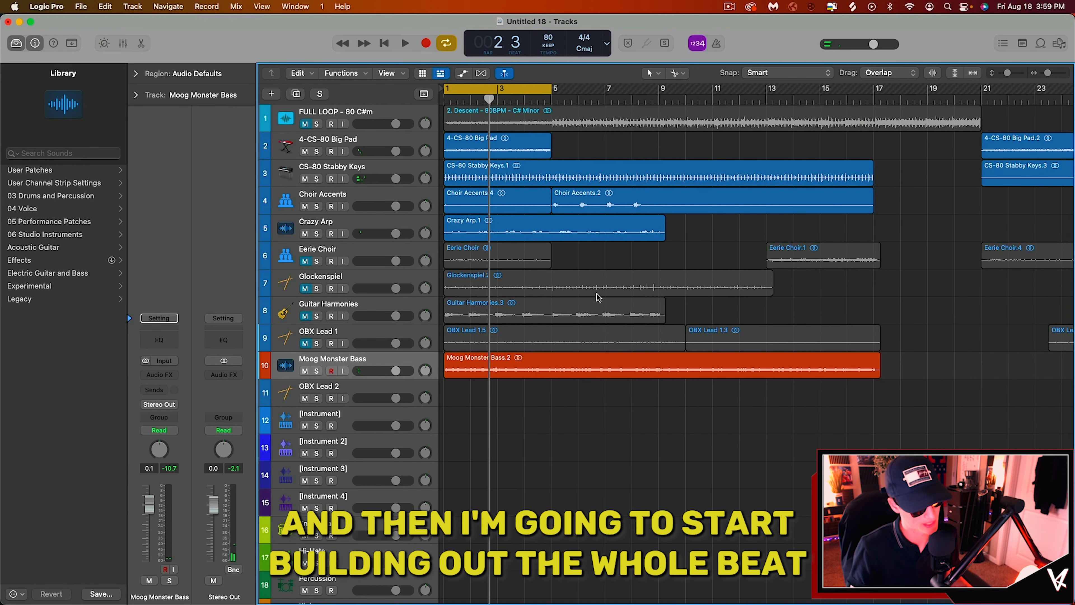
pyautogui.press('Return')
pyautogui.press('space')
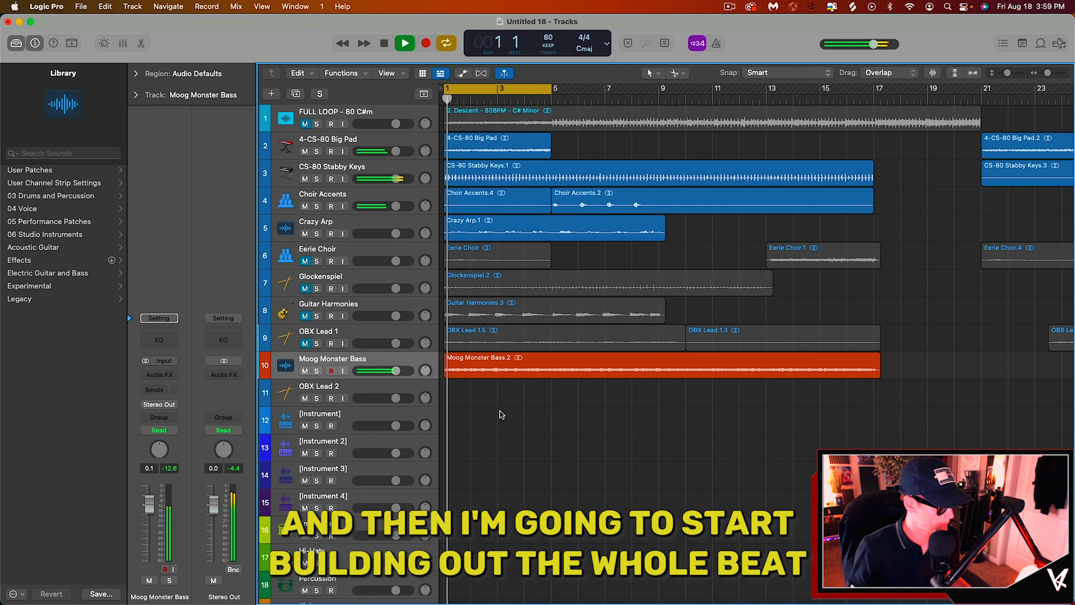
pyautogui.press('space')
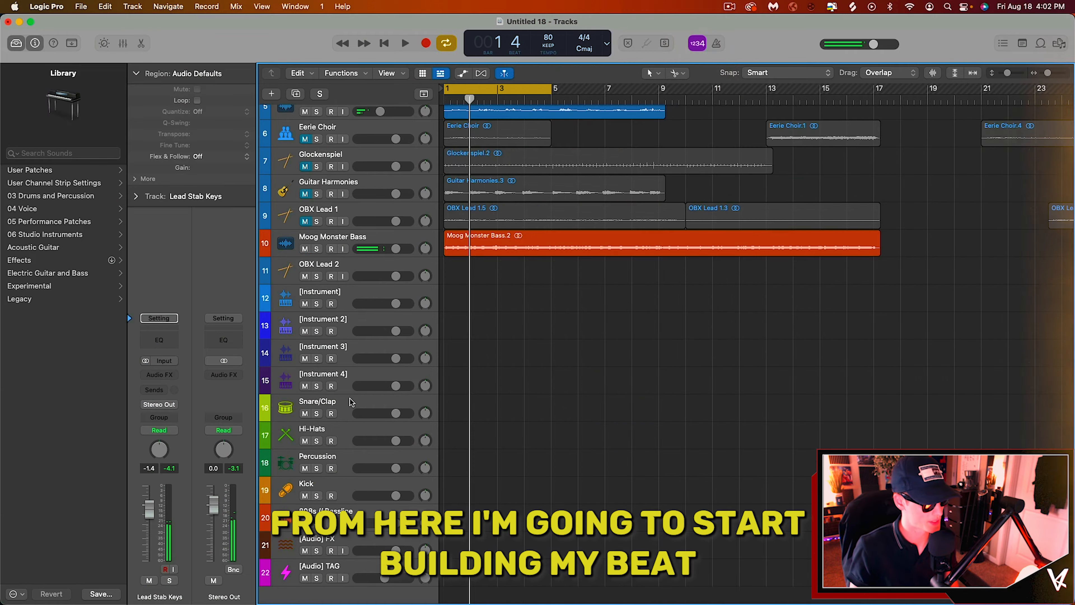
# Step: Create an empty MIDI region at the start of the Snare/Clap track
pyautogui.click(349, 402)
pyautogui.rightClick(455, 411)
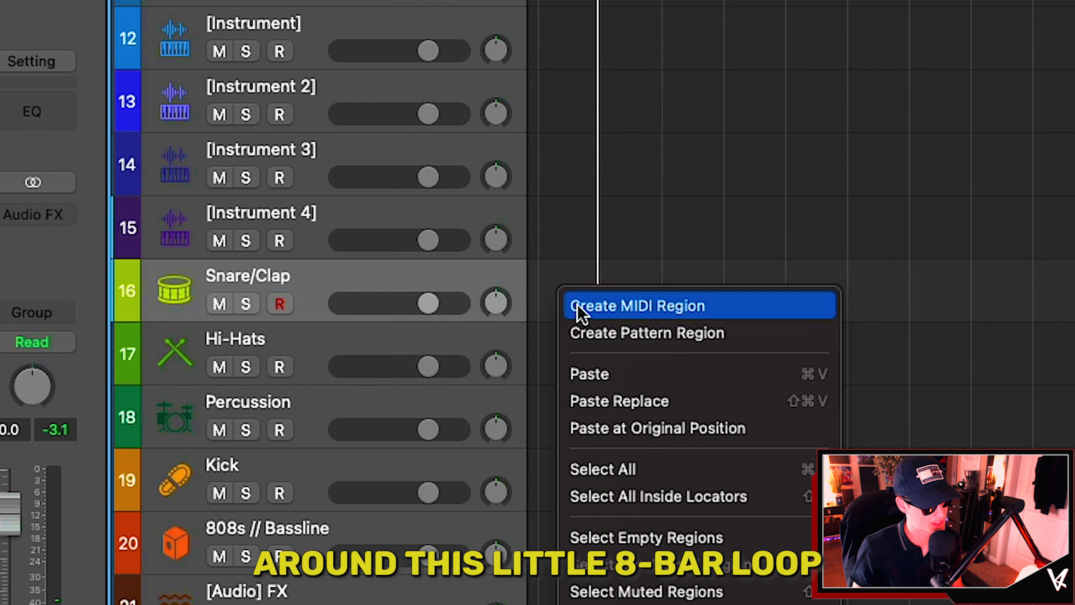
pyautogui.click(580, 308)
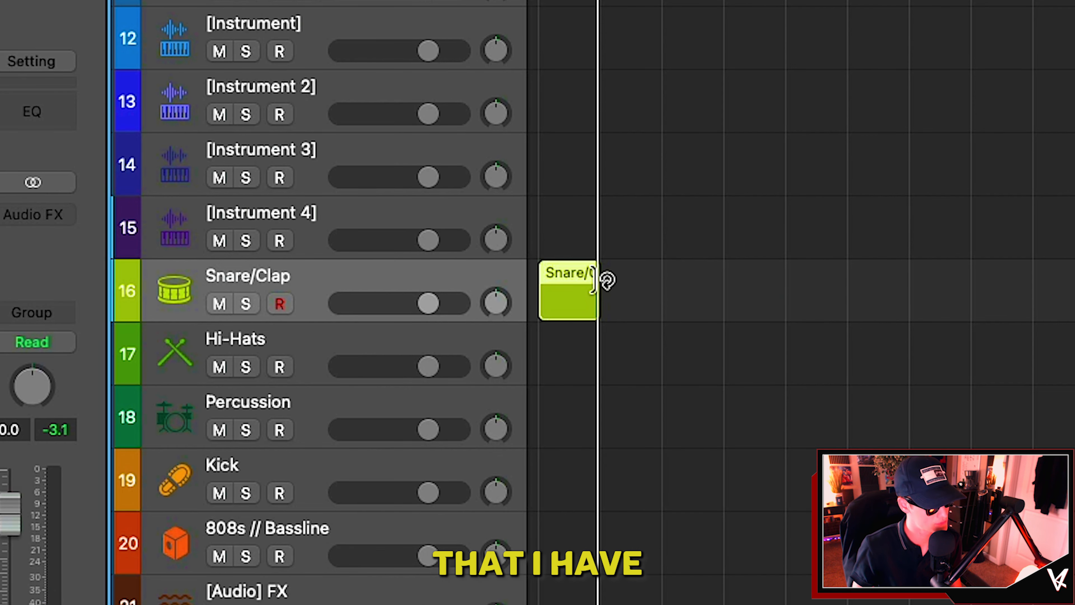
# Step: Lengthen the empty Snare/Clap region and record snare hits into it with Musical Typing on the A key
pyautogui.moveTo(607, 279); pyautogui.dragTo(806, 279)
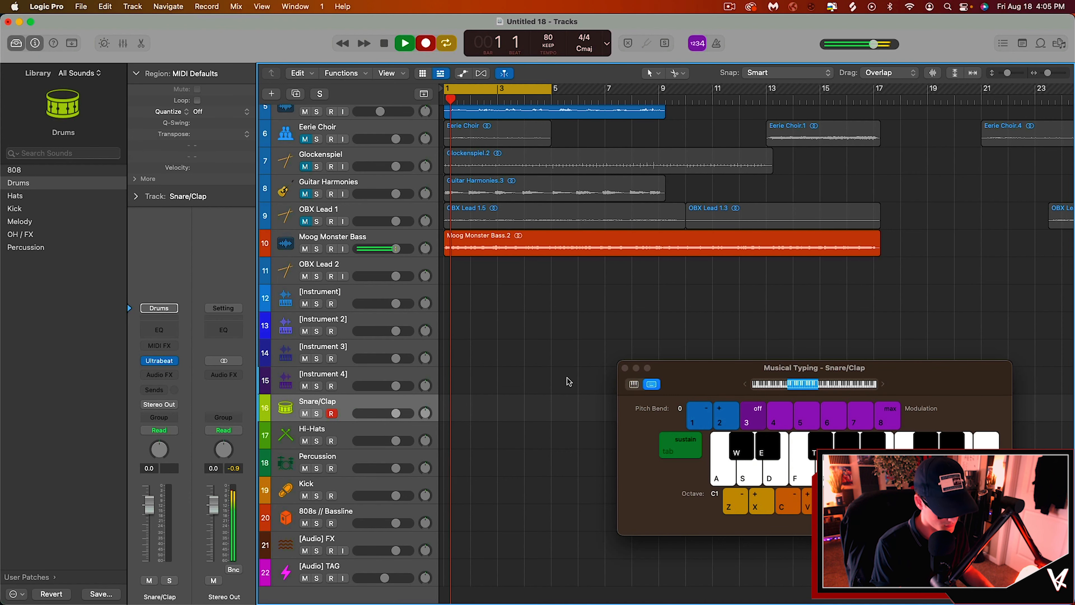
pyautogui.press('a')
pyautogui.press('a')
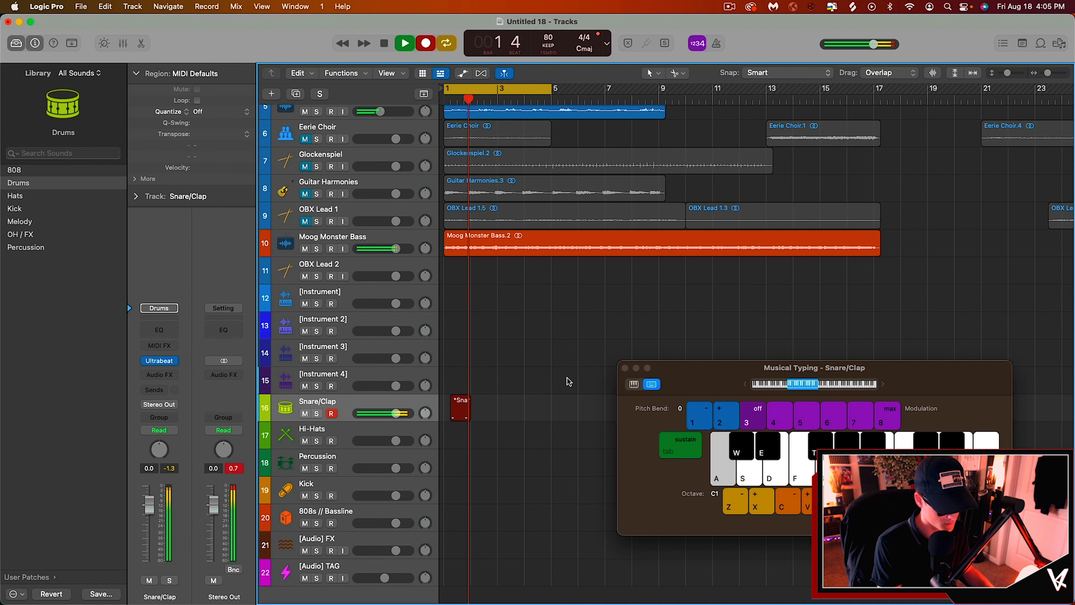
pyautogui.press('a')
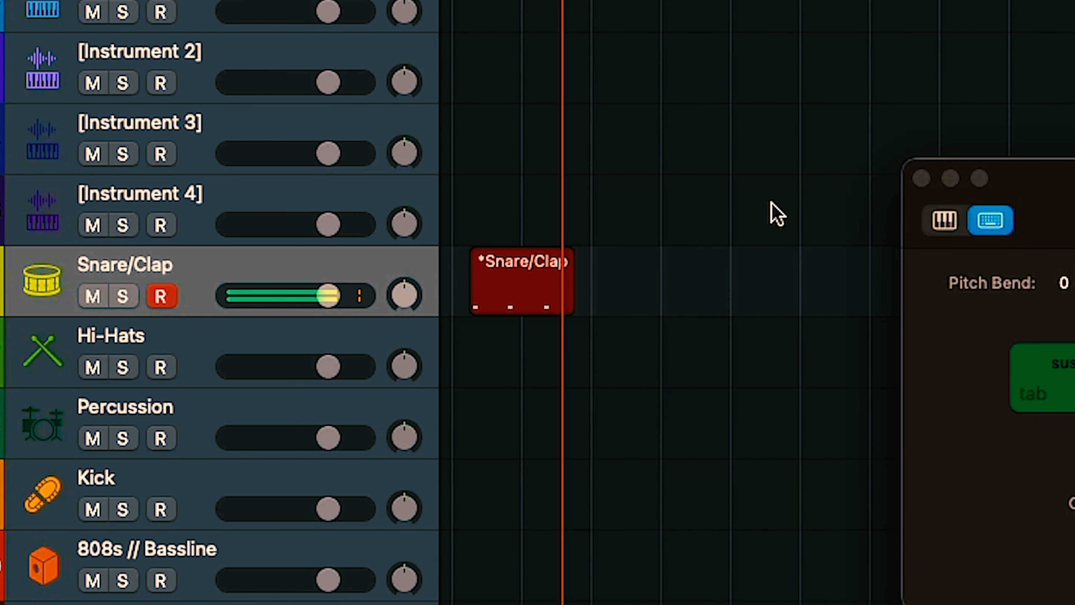
pyautogui.press('a')
pyautogui.press('a')
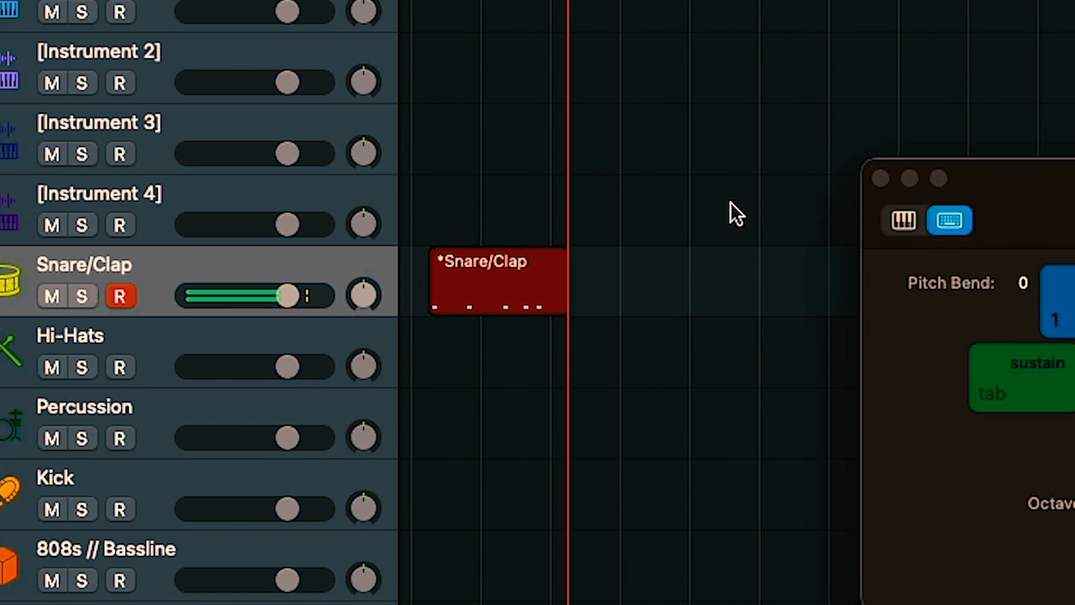
pyautogui.press('a')
pyautogui.press('a')
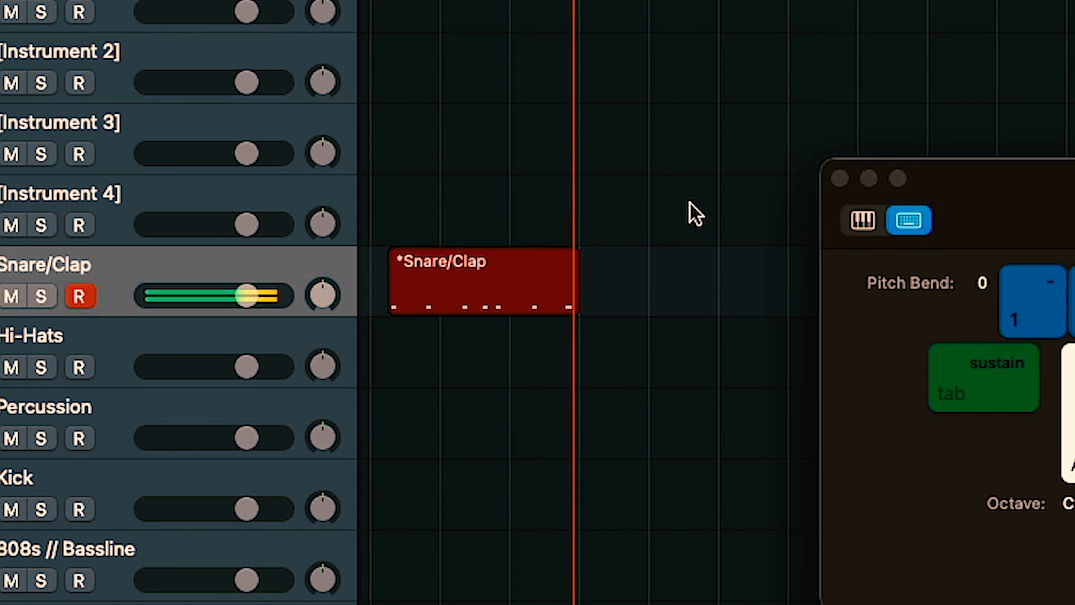
pyautogui.press('a')
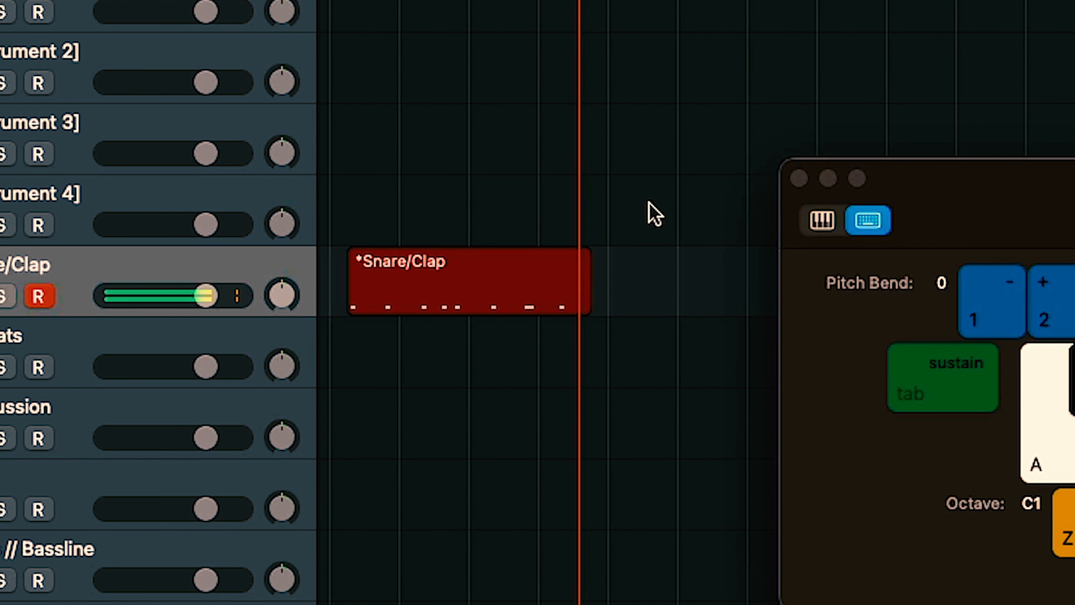
pyautogui.press('a')
pyautogui.press('a')
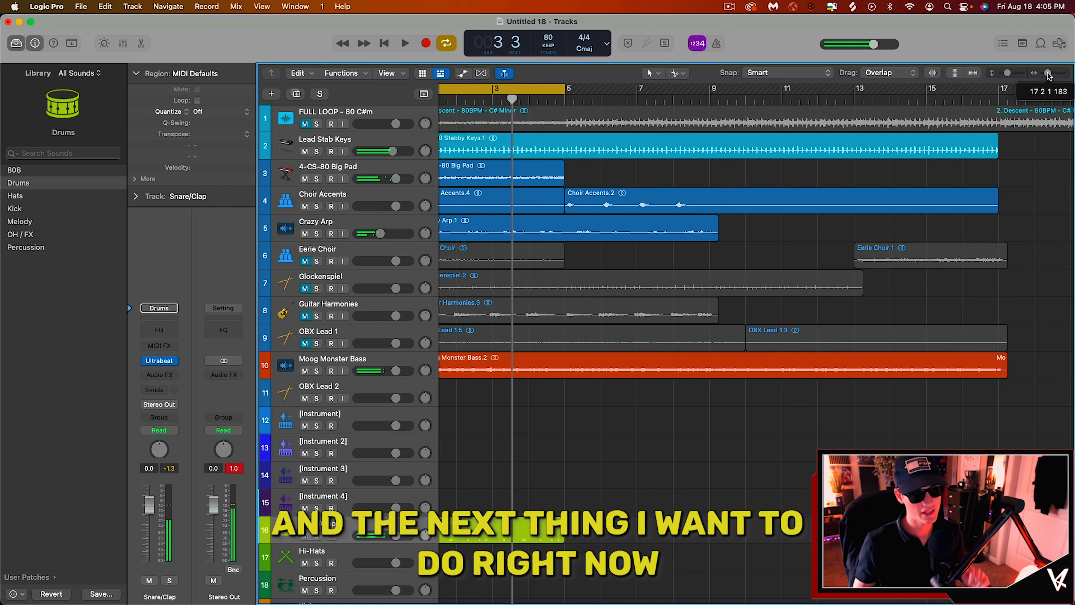
# Step: Select all regions in the arrangement and set their Fade-In to 3 in the region inspector's More section
pyautogui.moveTo(1047, 73); pyautogui.dragTo(1043, 72)
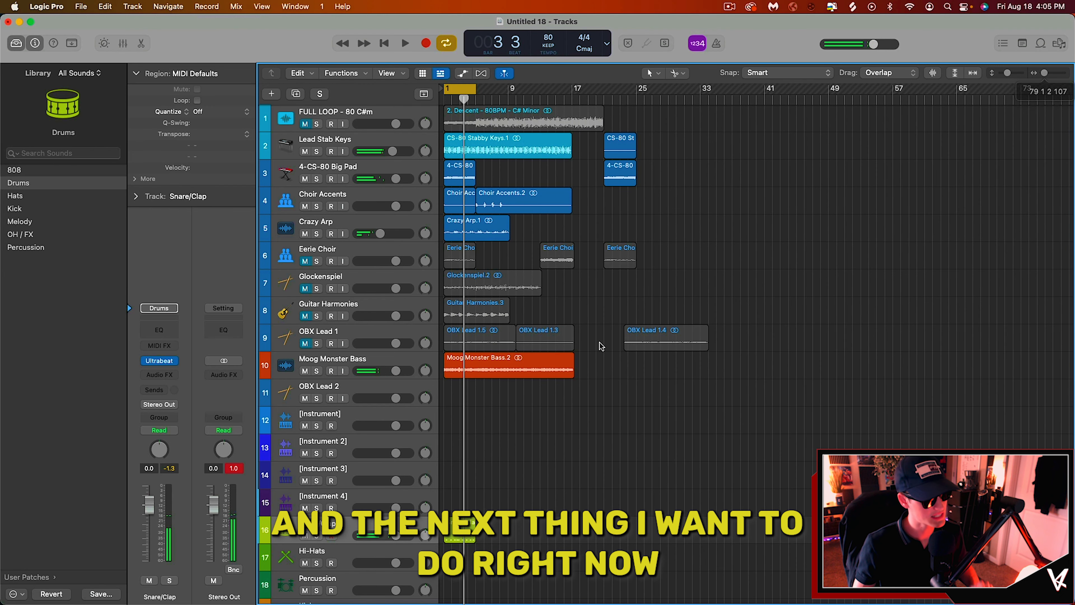
pyautogui.moveTo(745, 424); pyautogui.dragTo(455, 162)
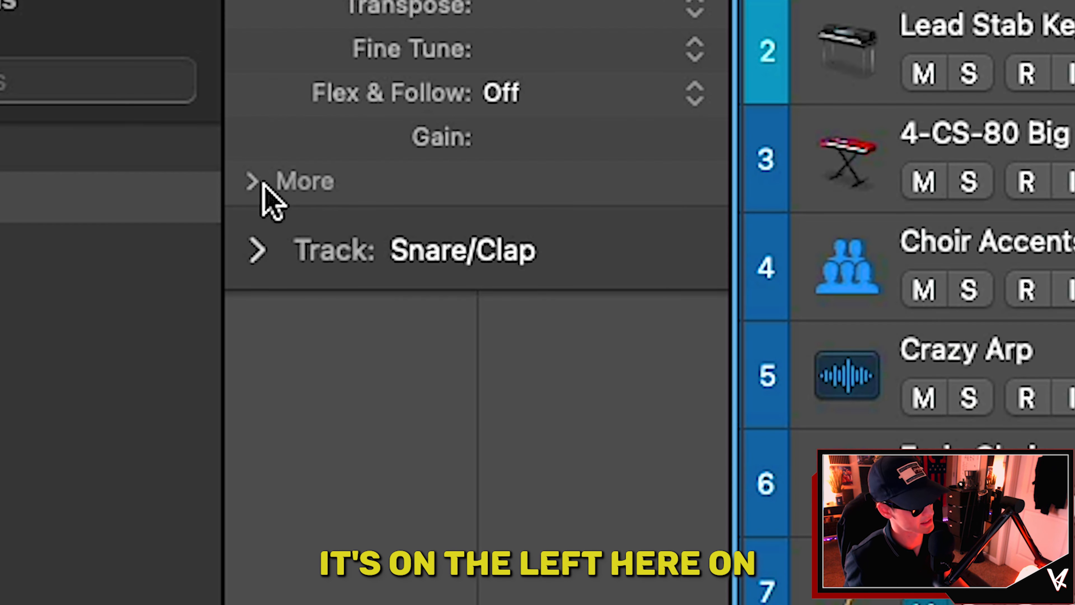
pyautogui.click(262, 182)
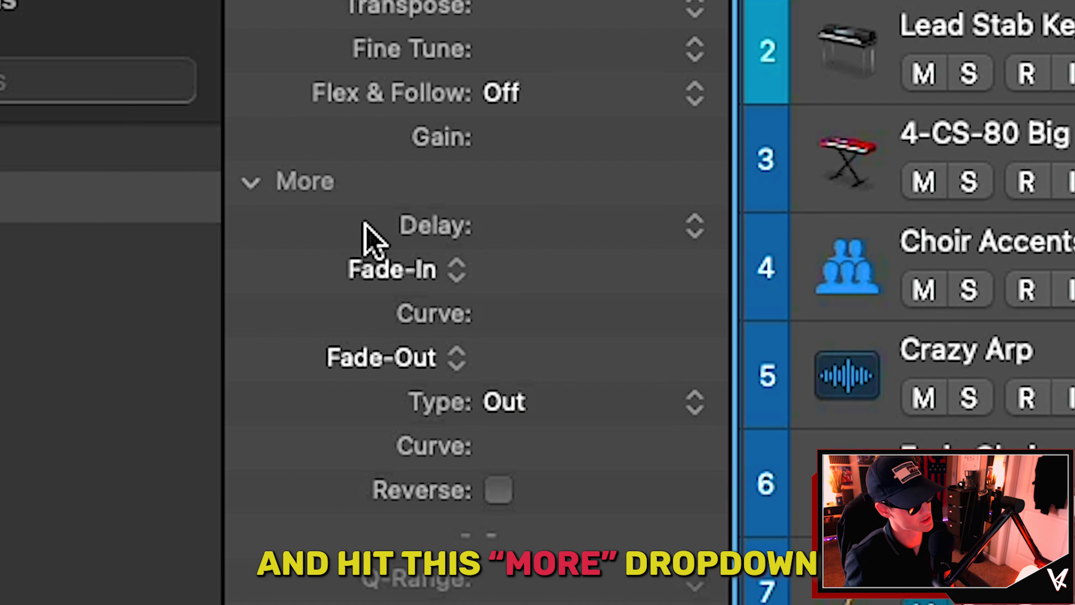
pyautogui.click(479, 267)
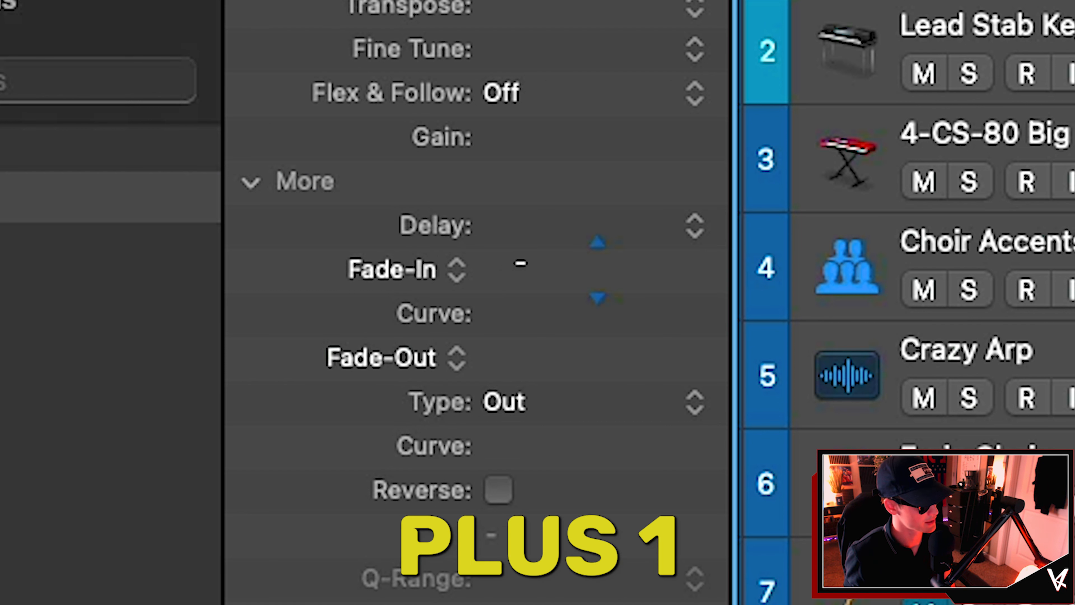
pyautogui.moveTo(598, 270); pyautogui.dragTo(527, 277)
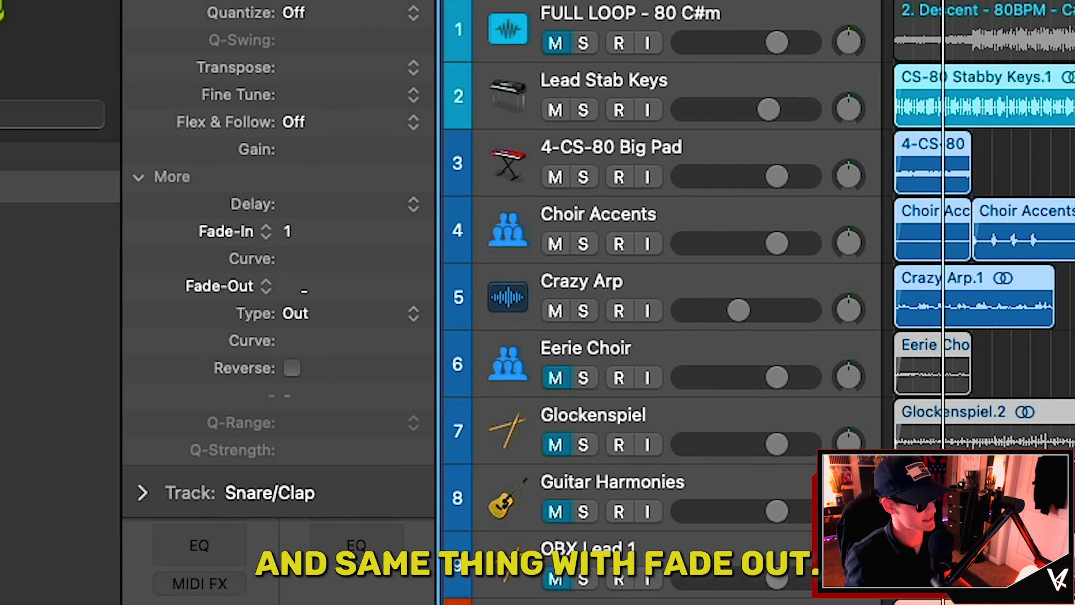
pyautogui.doubleClick(519, 366)
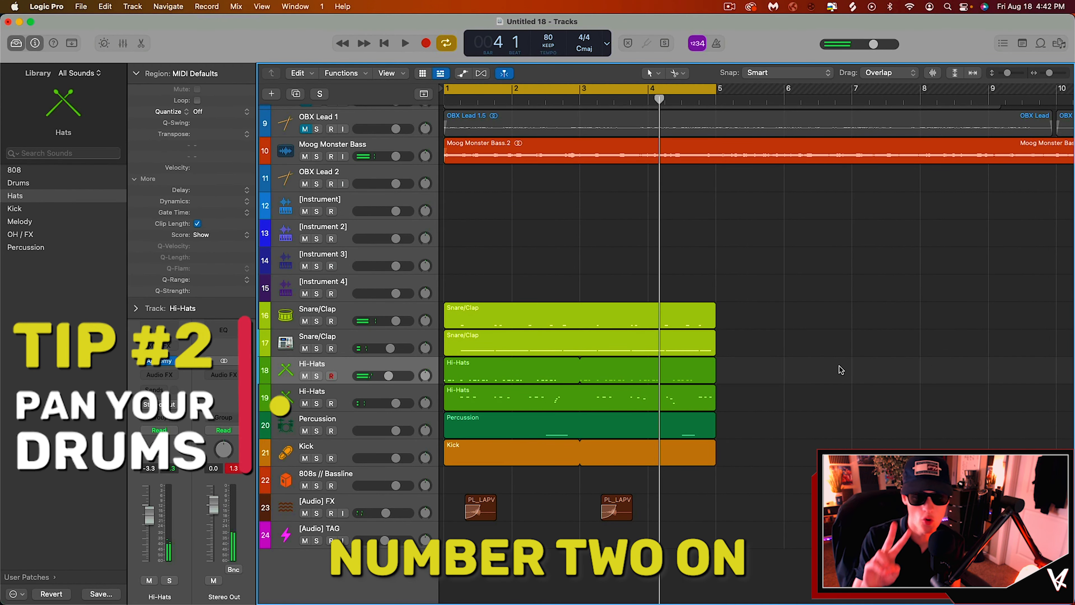
# Step: Select the second Hi-Hats track and solo it
pyautogui.click(382, 395)
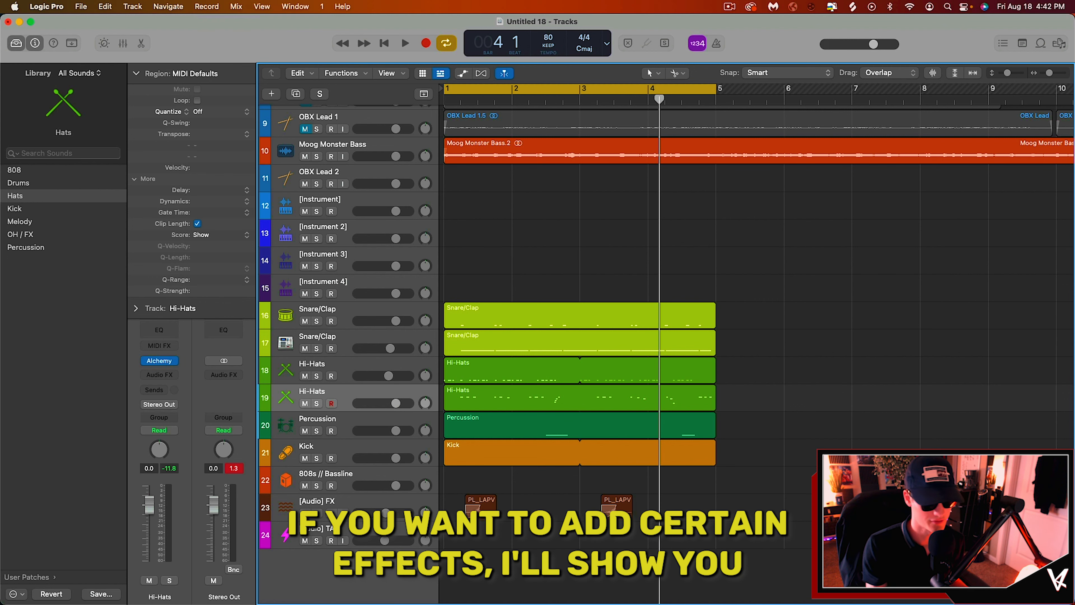
pyautogui.click(684, 461)
pyautogui.click(340, 389)
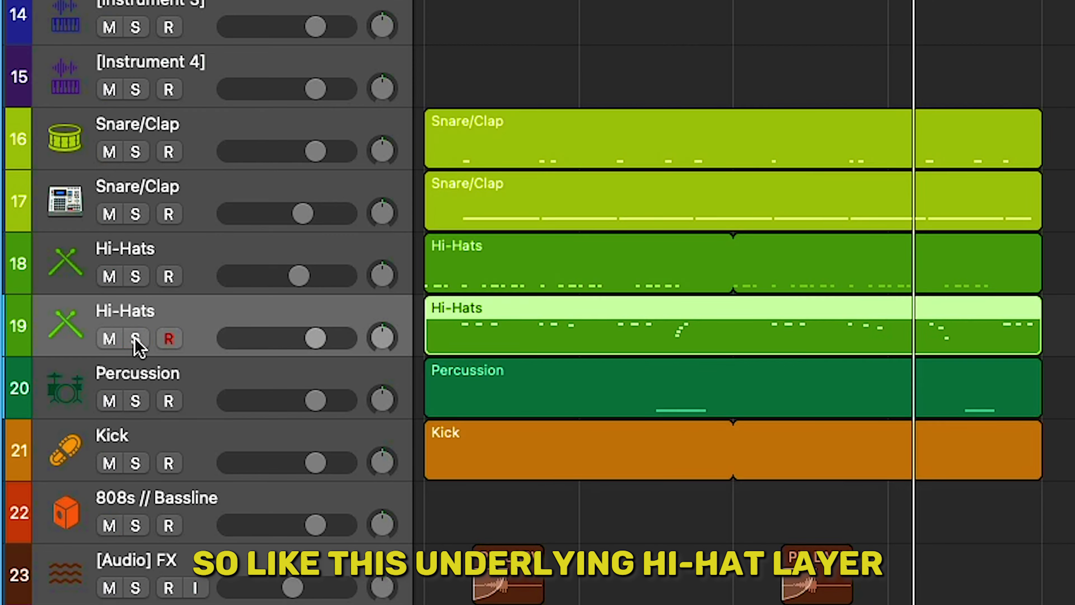
pyautogui.click(135, 338)
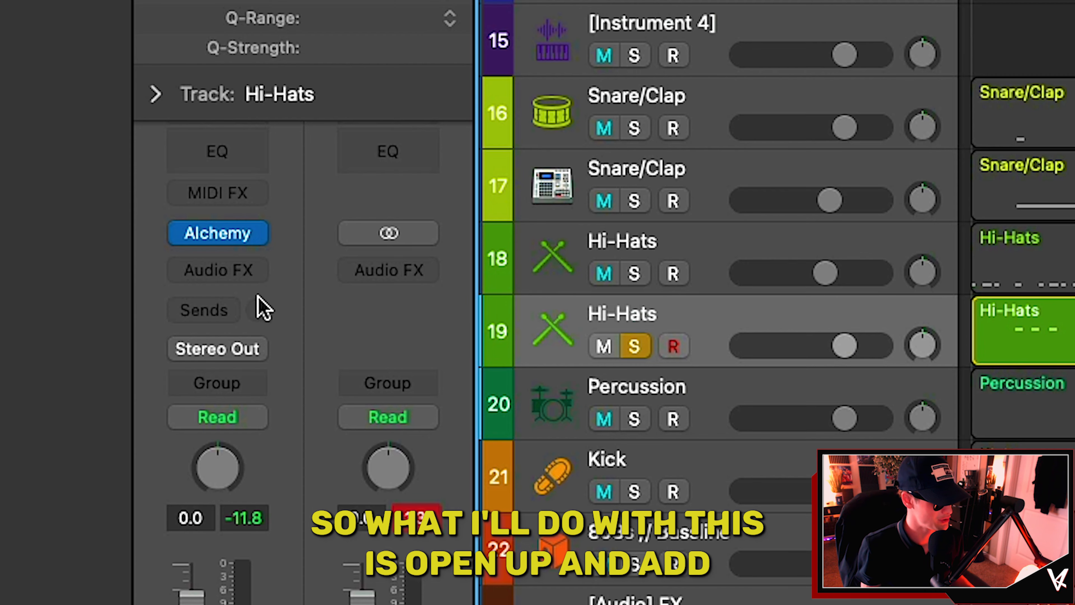
# Step: Insert a stereo Tremolo plugin on the second Hi-Hats track's audio effects
pyautogui.click(162, 374)
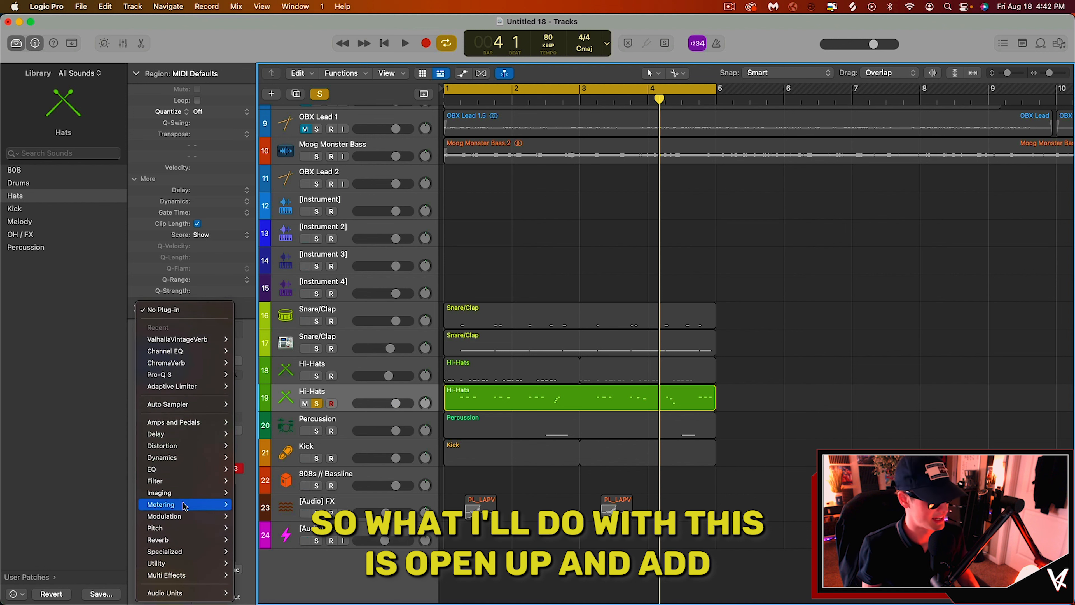
pyautogui.moveTo(288, 568)
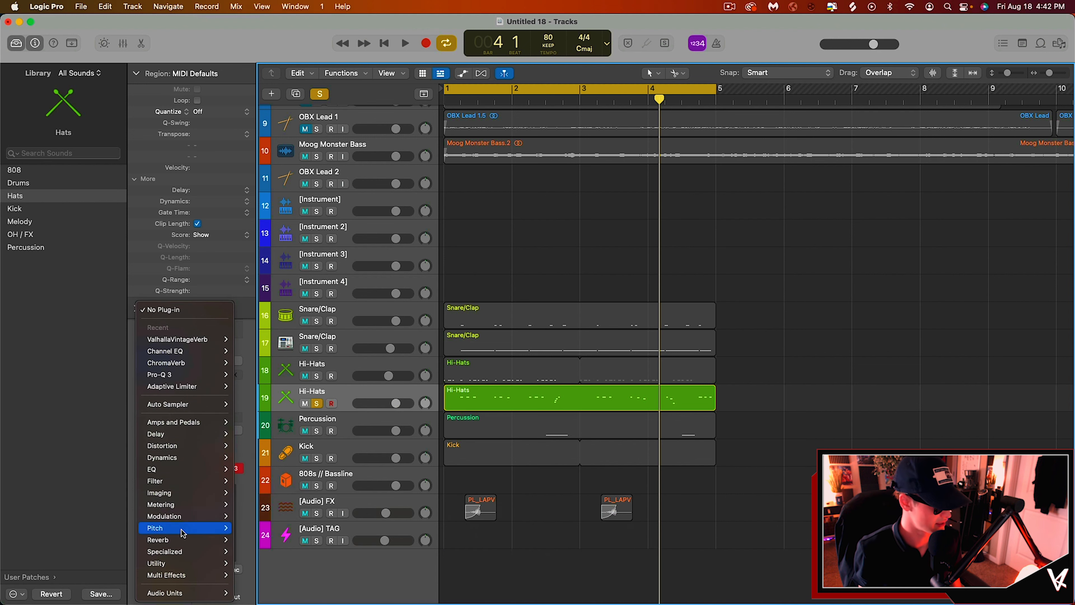
pyautogui.moveTo(171, 517)
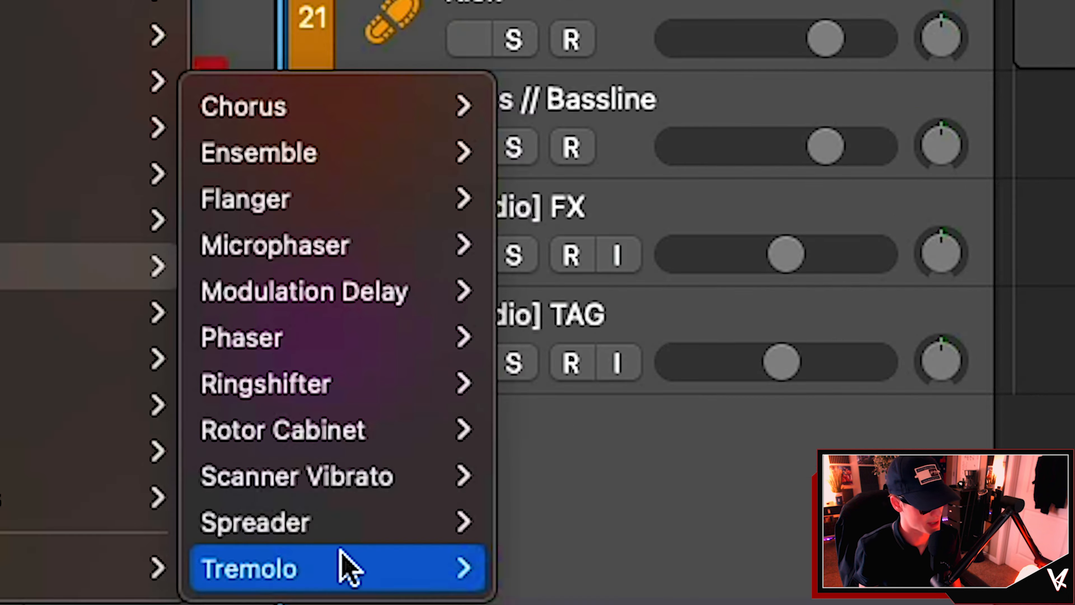
pyautogui.moveTo(550, 576)
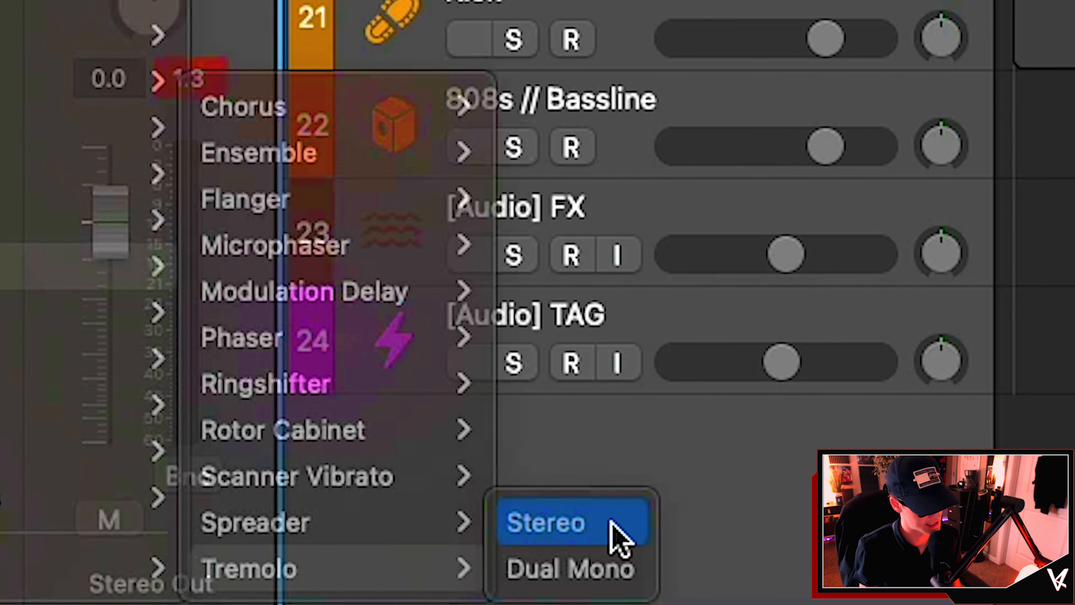
pyautogui.click(610, 527)
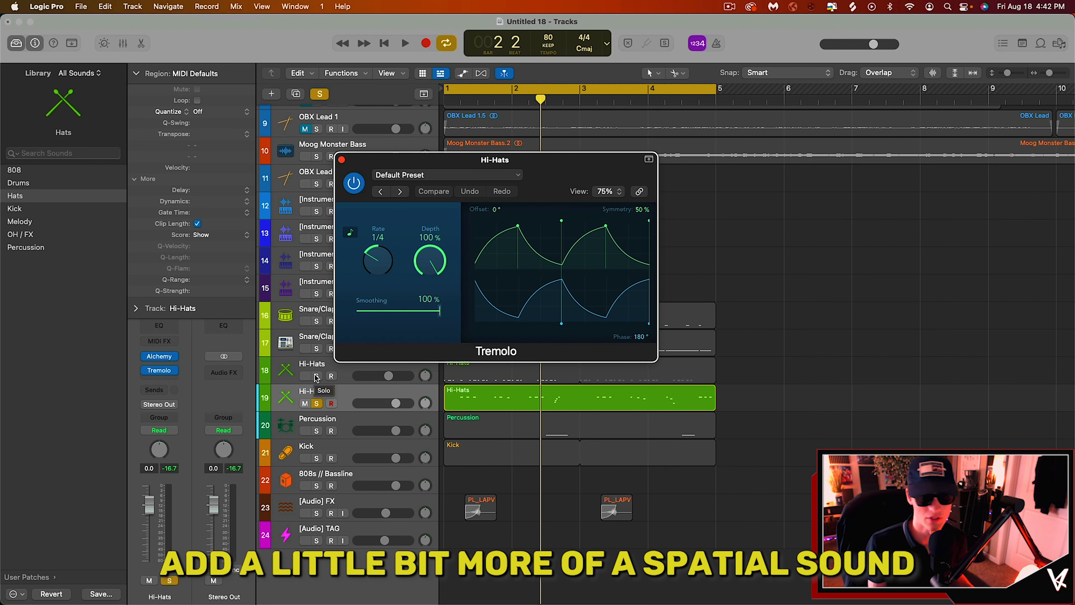
# Step: Audition the hi-hats through the Tremolo, soloing the first Hi-Hats track too and moving the plugin window aside
pyautogui.press('space')
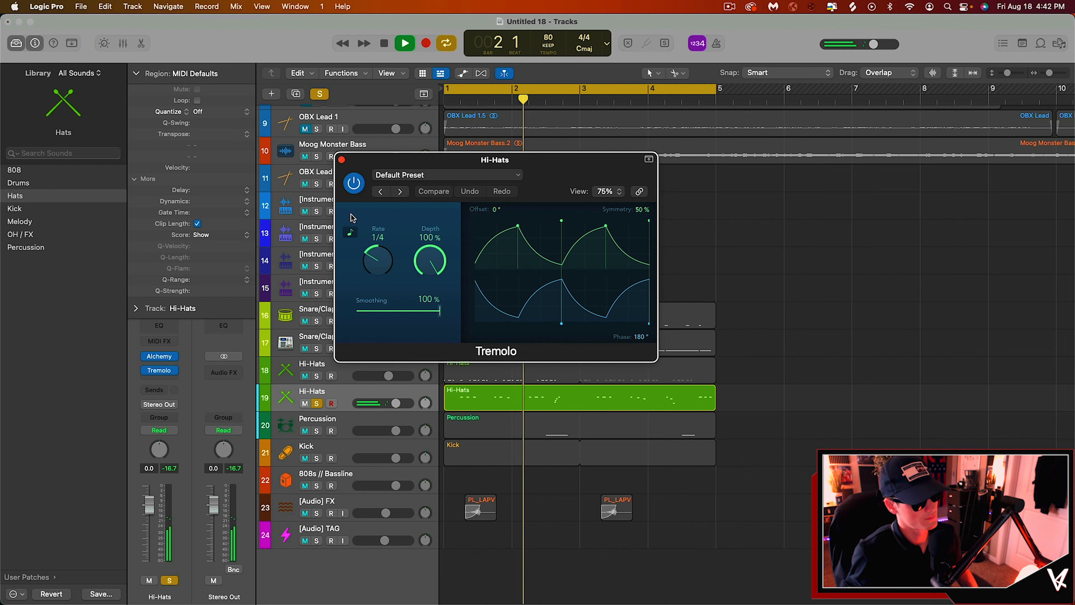
pyautogui.click(316, 376)
pyautogui.press('space')
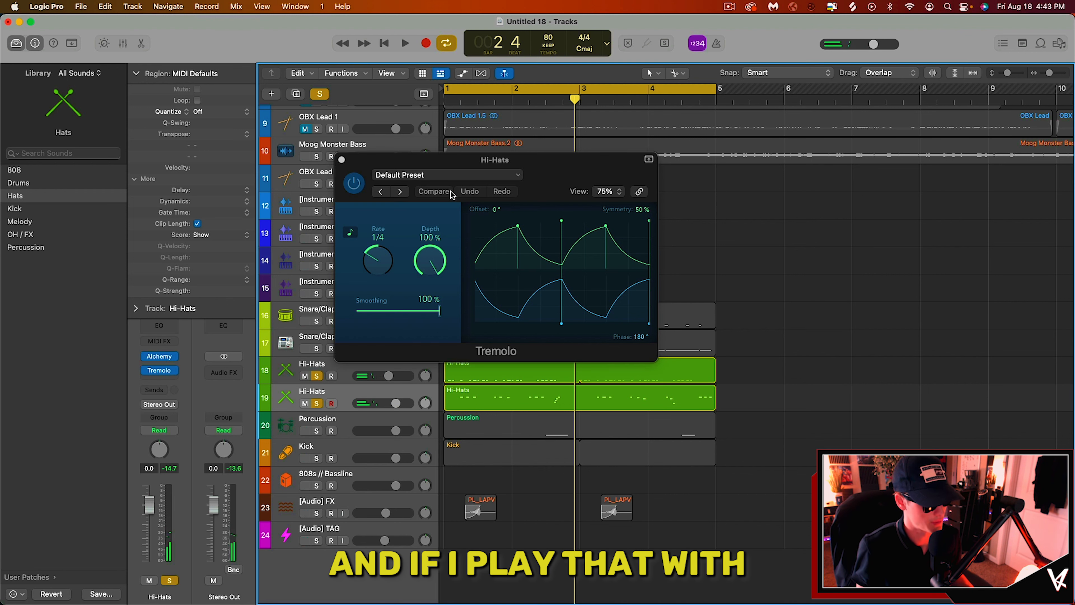
pyautogui.moveTo(506, 160); pyautogui.dragTo(795, 165)
pyautogui.press('space')
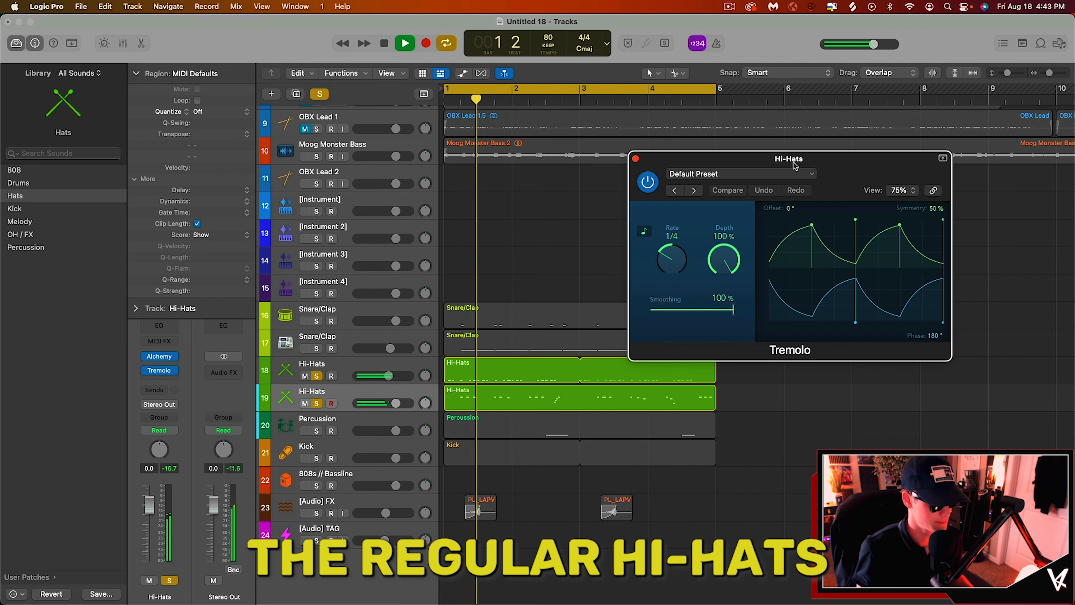
pyautogui.press('space')
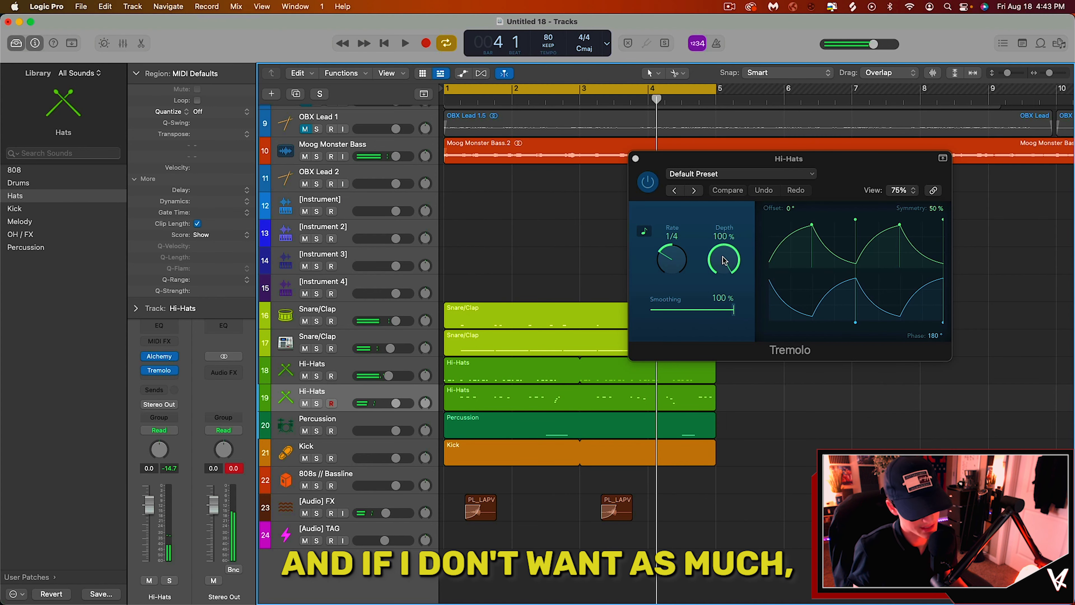
# Step: Lower the Tremolo depth to 39% and play the loop back
pyautogui.moveTo(723, 258); pyautogui.dragTo(719, 319)
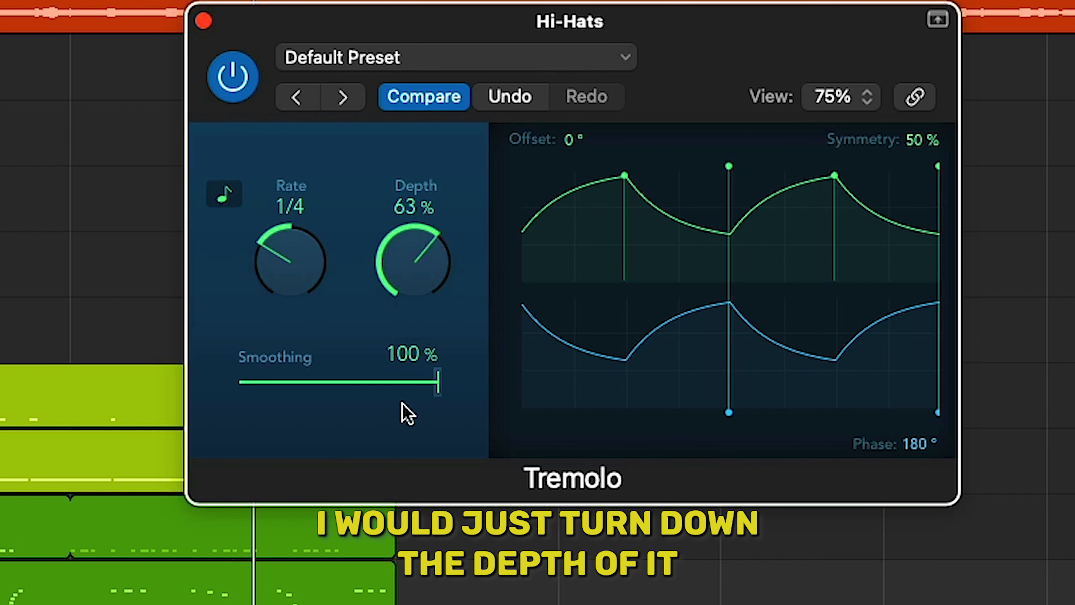
pyautogui.moveTo(401, 403); pyautogui.dragTo(391, 497)
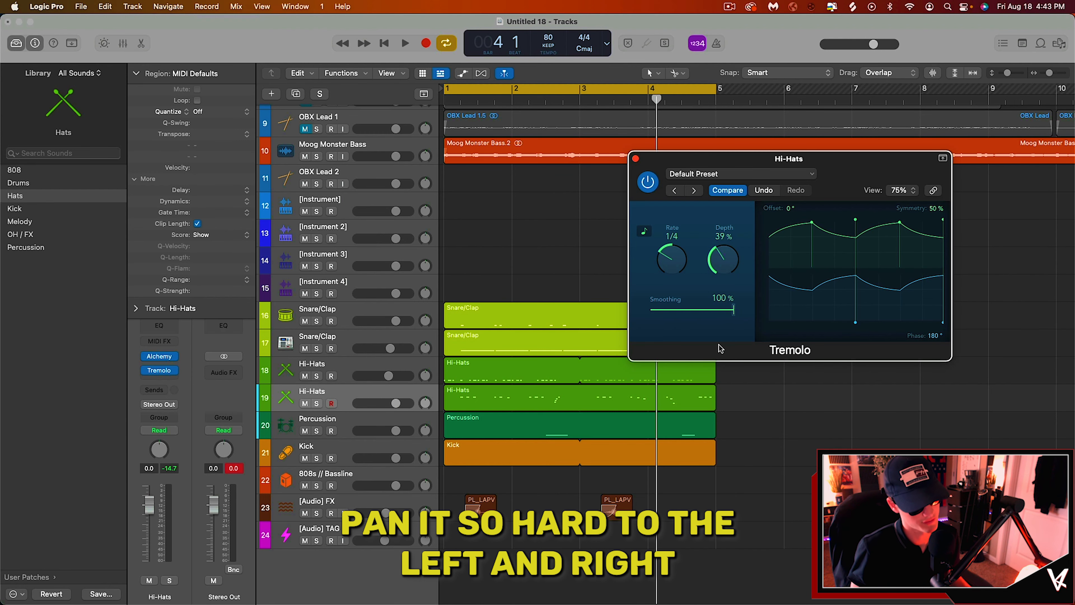
pyautogui.press('Return')
pyautogui.press('space')
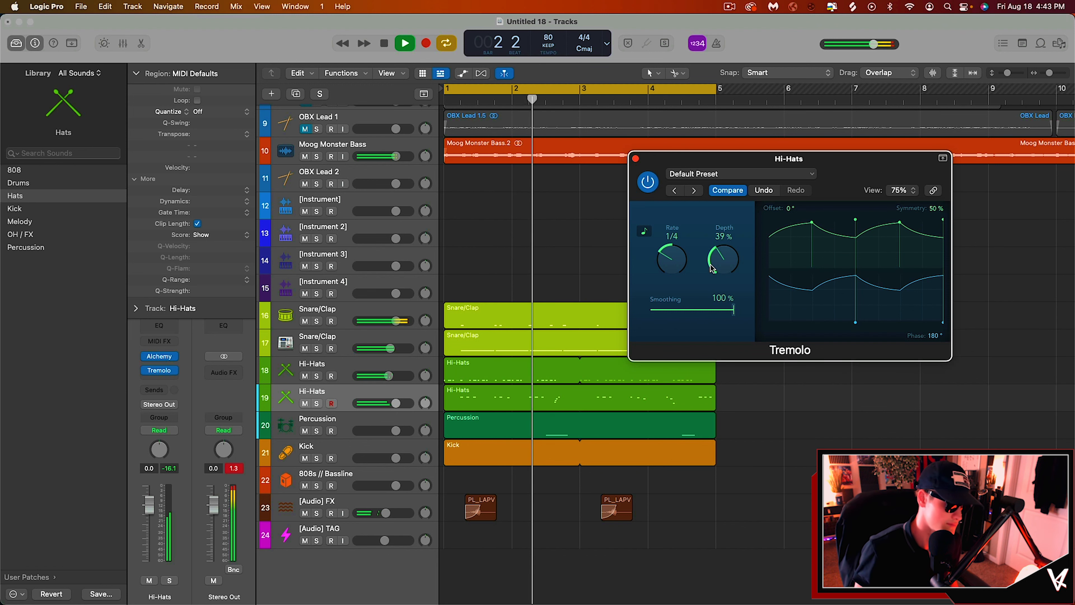
# Step: Pan the Percussion track slightly right to +11 and play the loop to check it
pyautogui.click(381, 427)
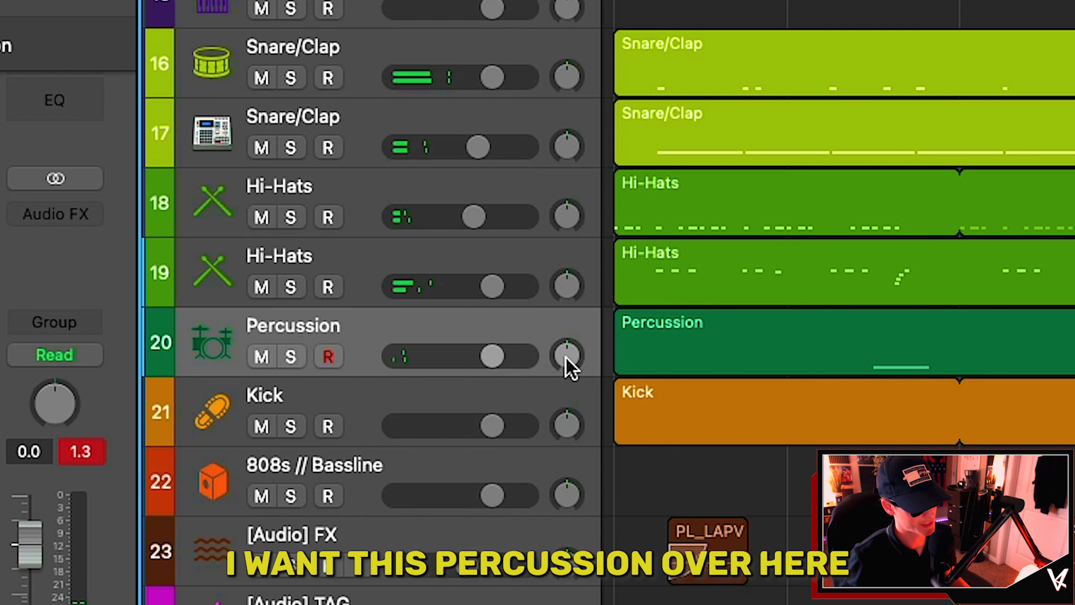
pyautogui.moveTo(426, 431); pyautogui.dragTo(426, 425)
pyautogui.moveTo(567, 355); pyautogui.dragTo(568, 355)
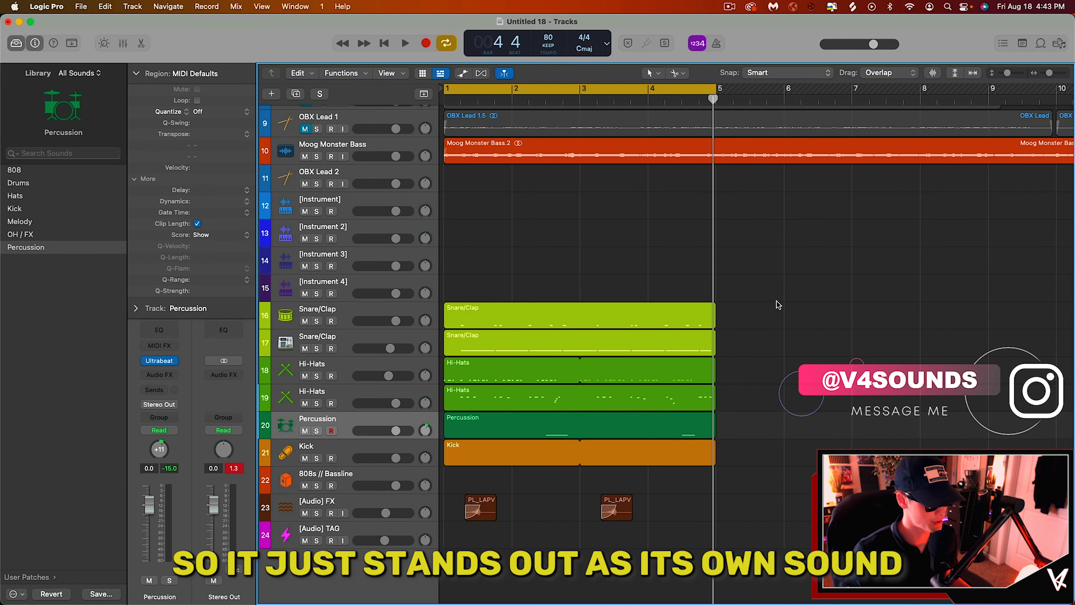
pyautogui.press('space')
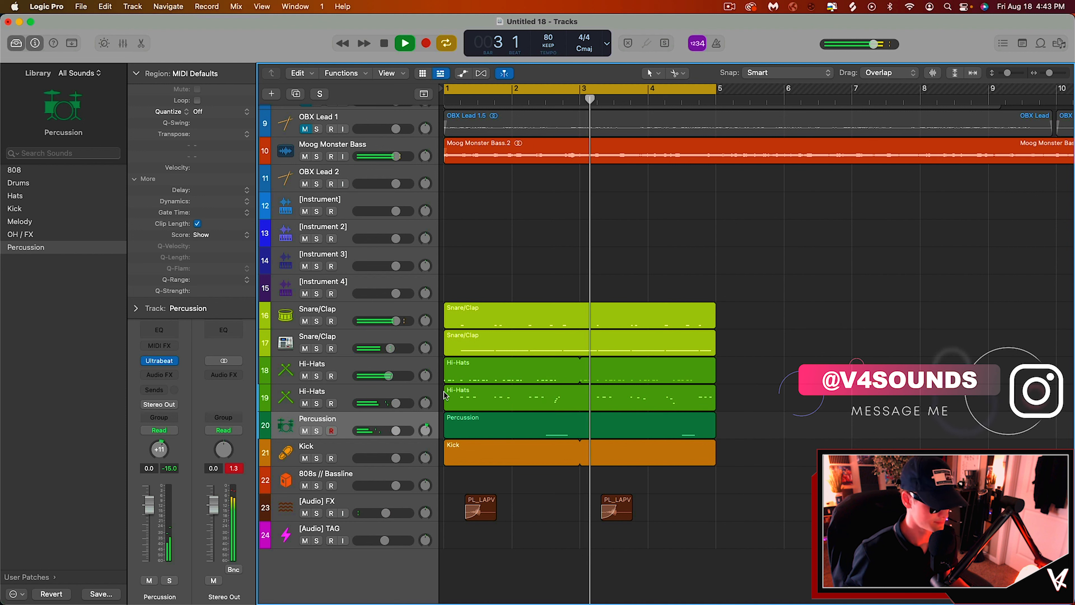
pyautogui.press('space')
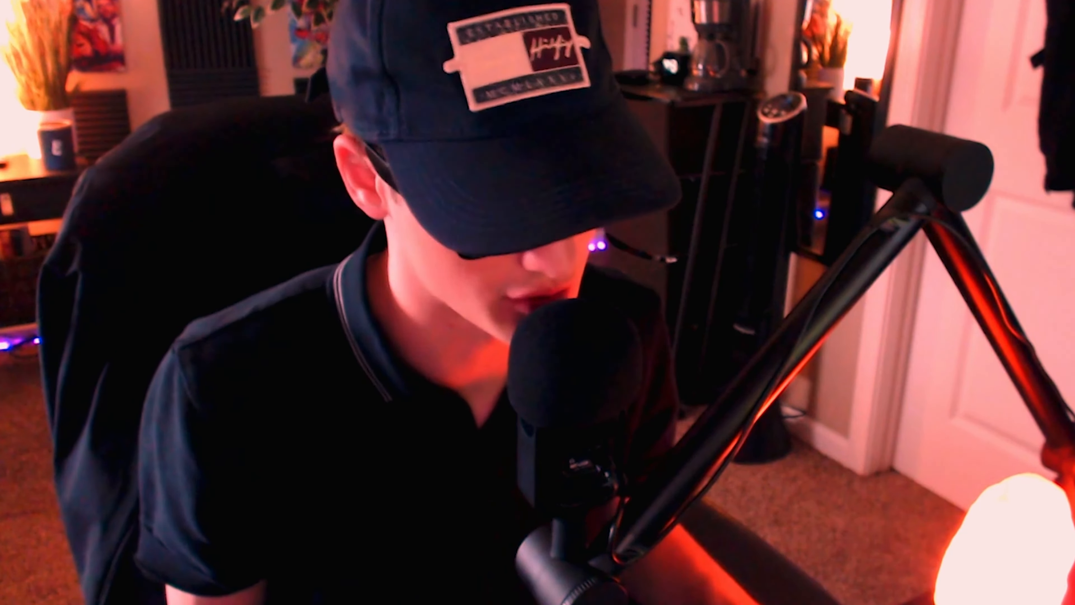
# Step: Select the second Snare/Clap track and insert a stereo Direction Mixer plugin on its audio effects
pyautogui.click(331, 350)
pyautogui.press('space')
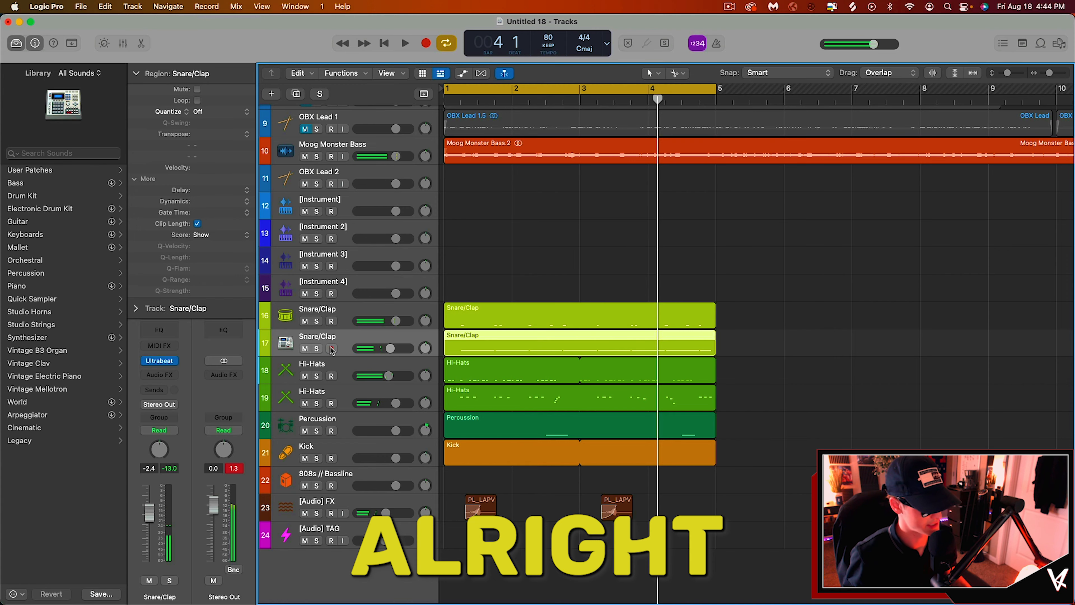
pyautogui.click(331, 349)
pyautogui.click(171, 374)
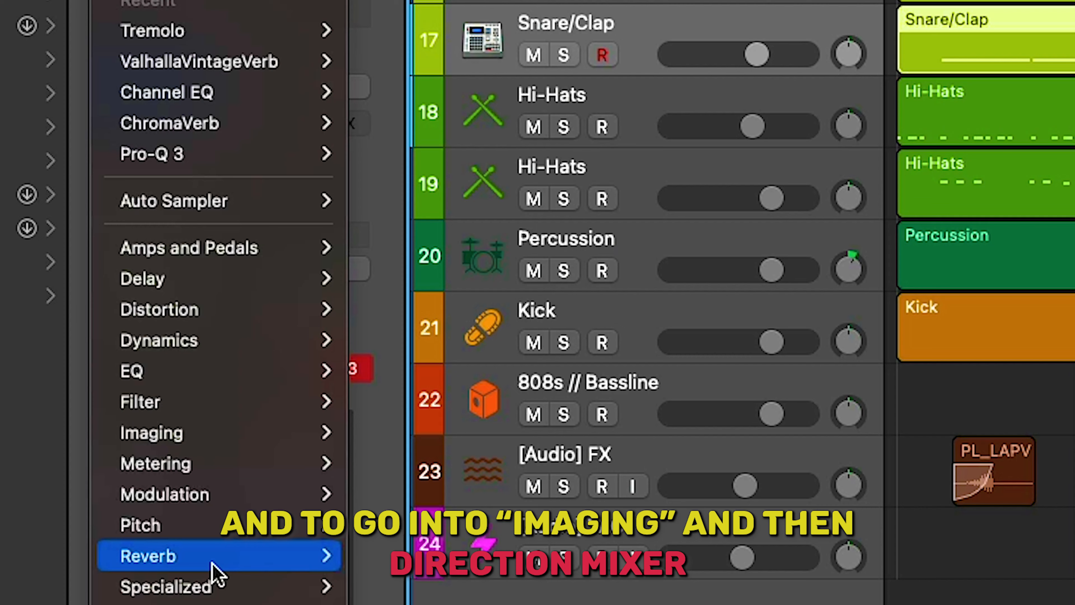
pyautogui.moveTo(192, 558)
pyautogui.moveTo(465, 463)
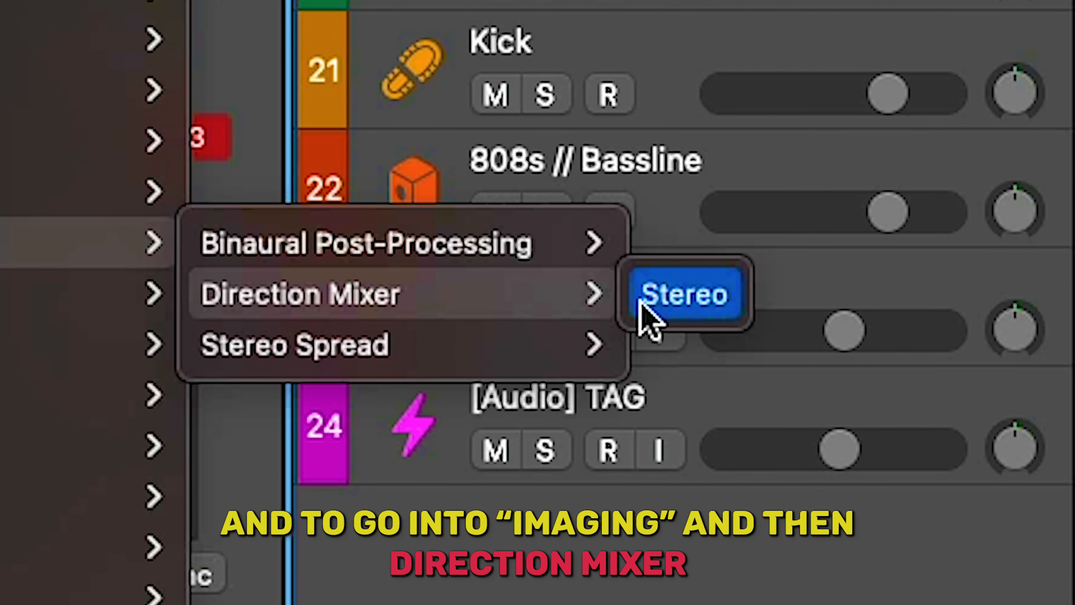
pyautogui.click(646, 302)
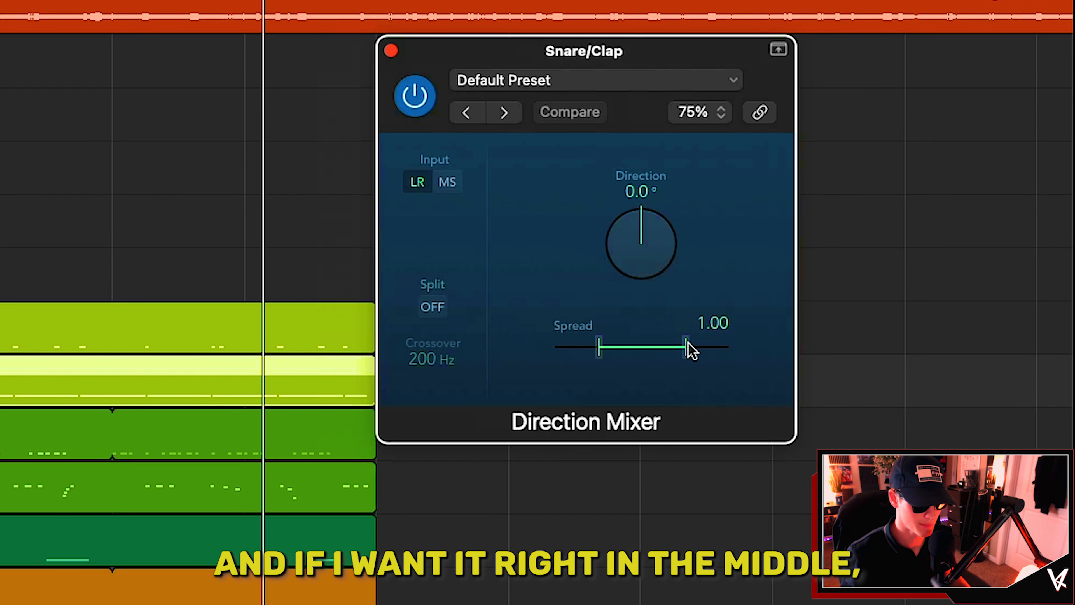
# Step: Widen the Direction Mixer spread to 2.00 and play the loop with the second Snare/Clap track soloed
pyautogui.moveTo(688, 346); pyautogui.dragTo(652, 347)
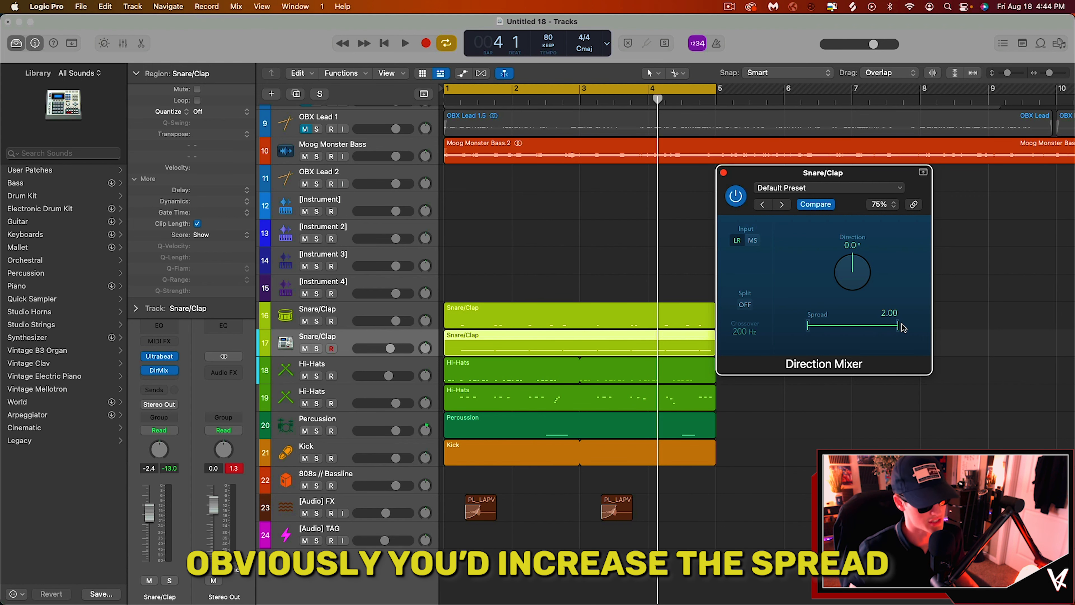
pyautogui.press('space')
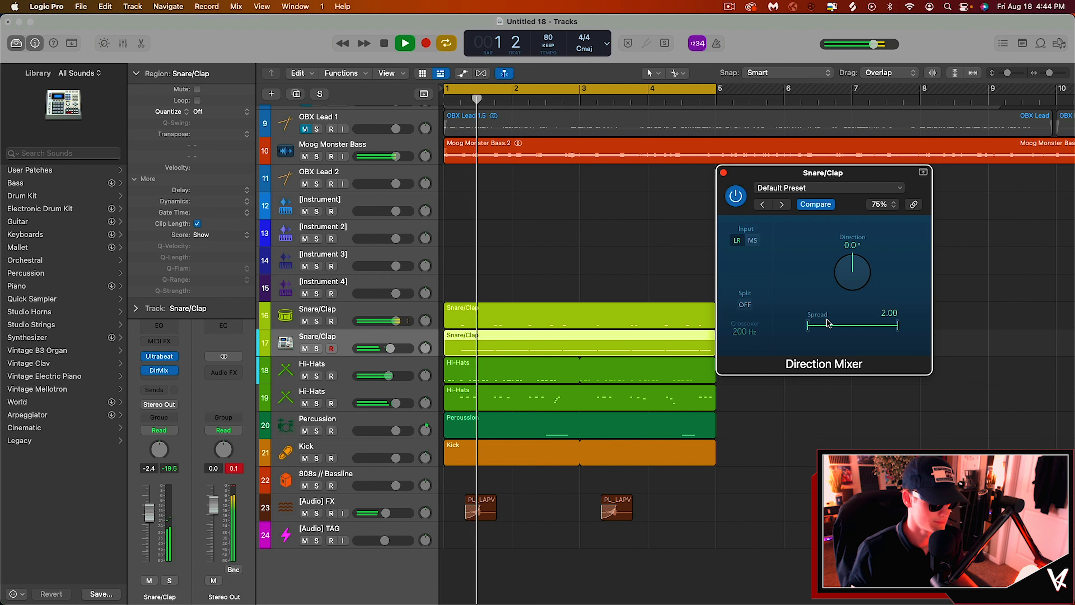
pyautogui.click(317, 348)
pyautogui.press('space')
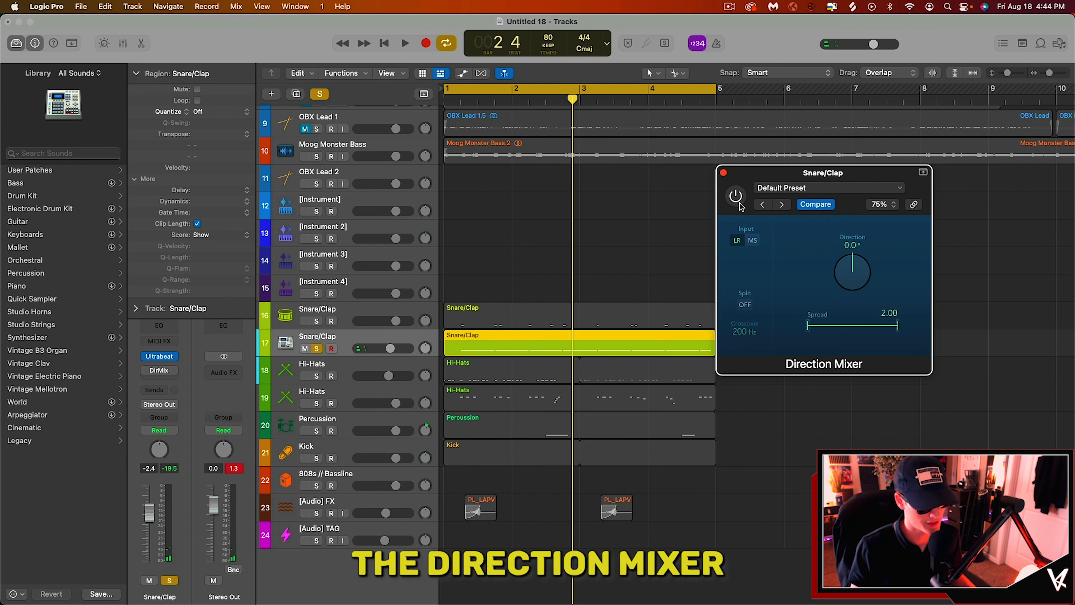
# Step: Play and stop the loop to hear the widened second Snare/Clap track
pyautogui.press('space')
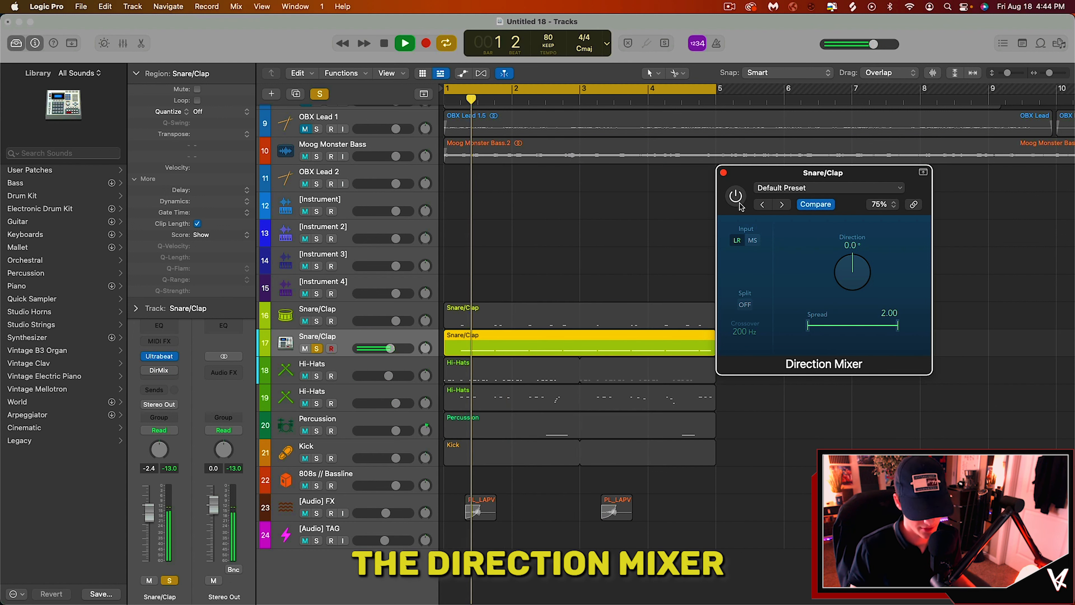
pyautogui.press('space')
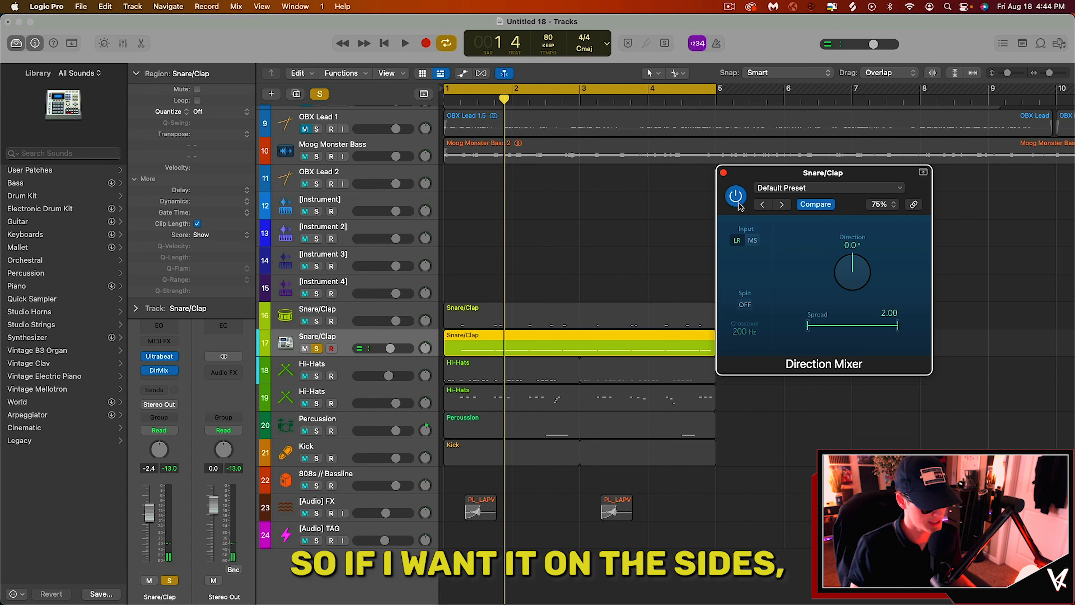
pyautogui.press('space')
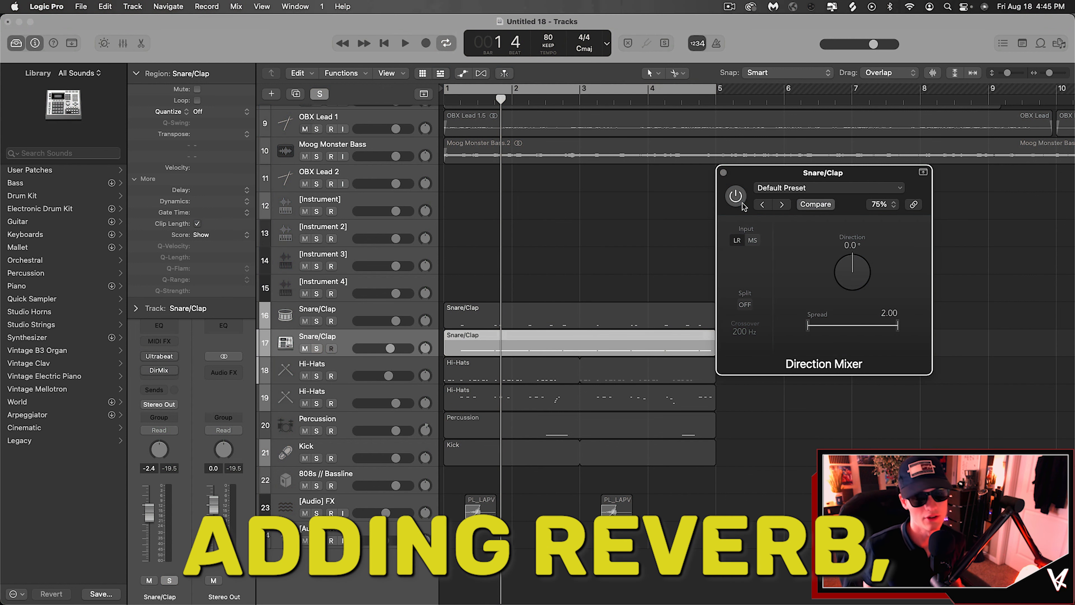
# Step: Close the Direction Mixer, solo the Lead Stab Keys track and start playback
pyautogui.click(724, 172)
pyautogui.click(680, 216)
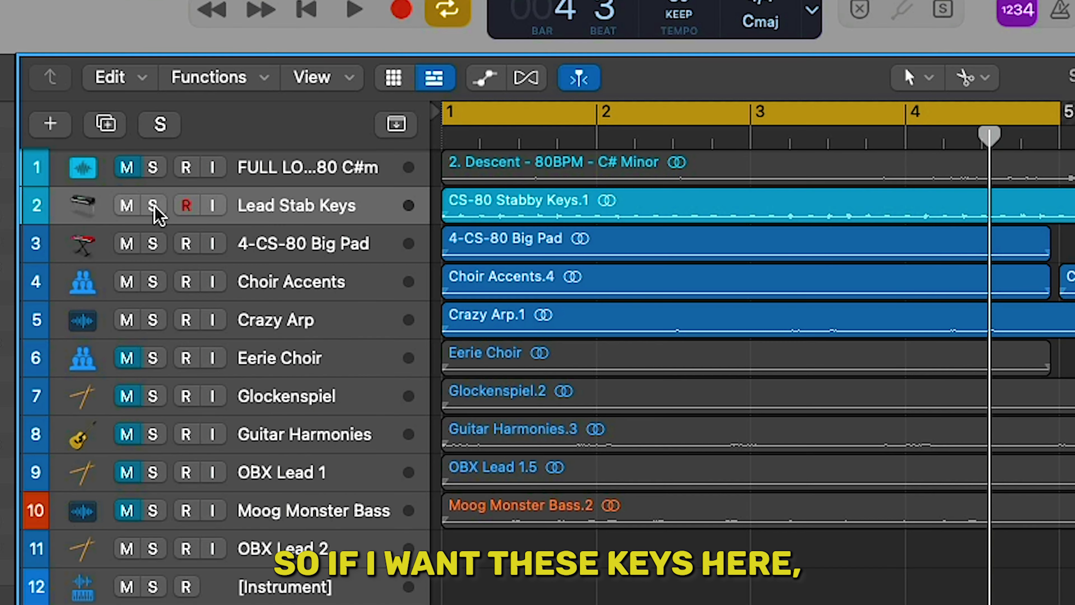
pyautogui.click(330, 121)
pyautogui.press('space')
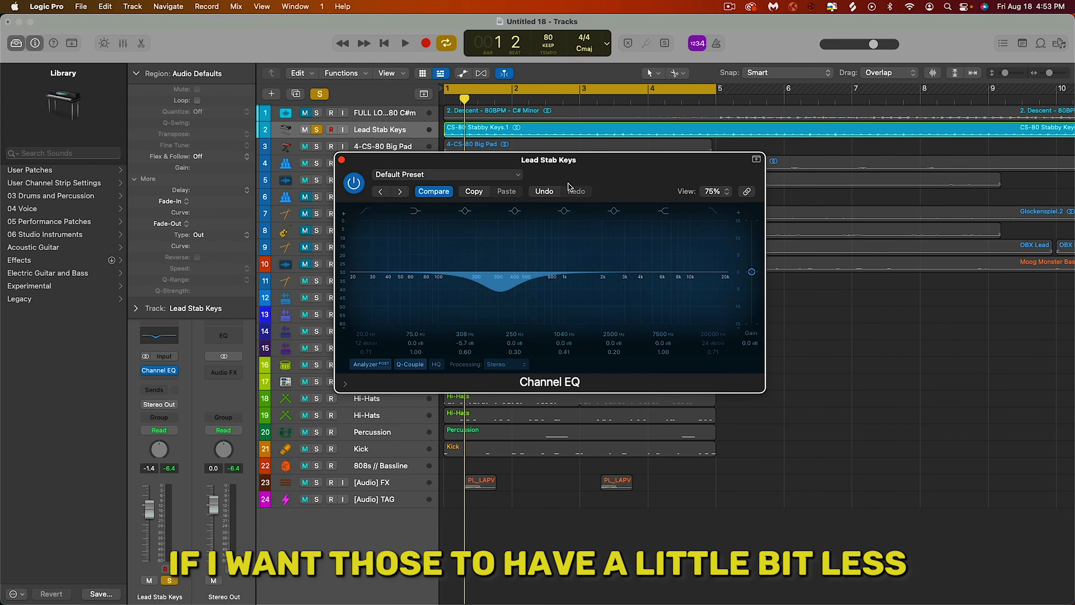
# Step: Lower the Lead Stab Keys Channel EQ mid band to about 324 Hz at -6.0 dB
pyautogui.moveTo(612, 185); pyautogui.dragTo(854, 262)
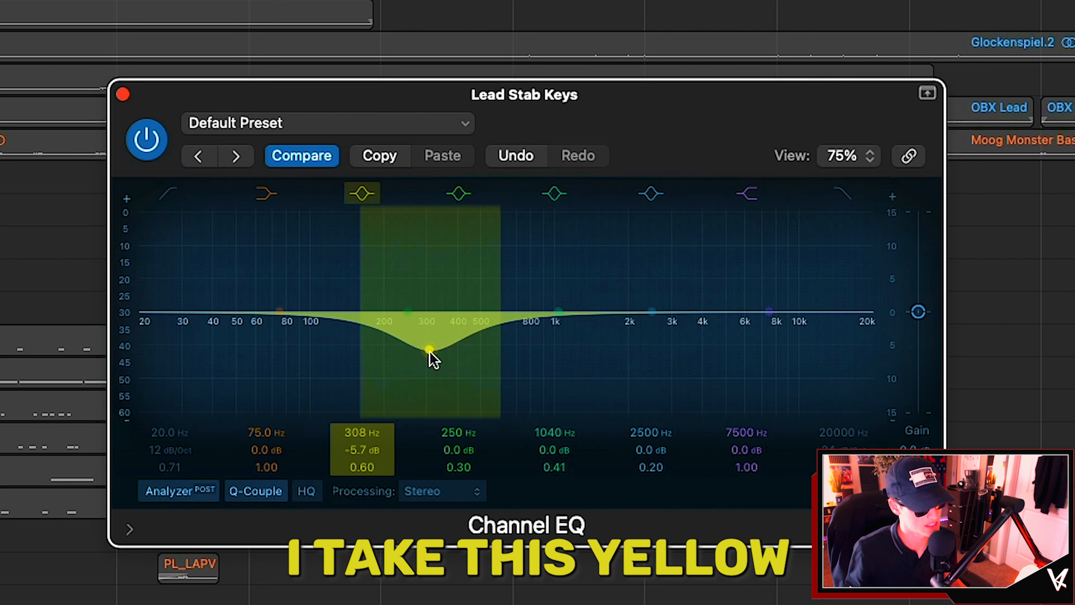
pyautogui.moveTo(429, 352); pyautogui.dragTo(447, 348)
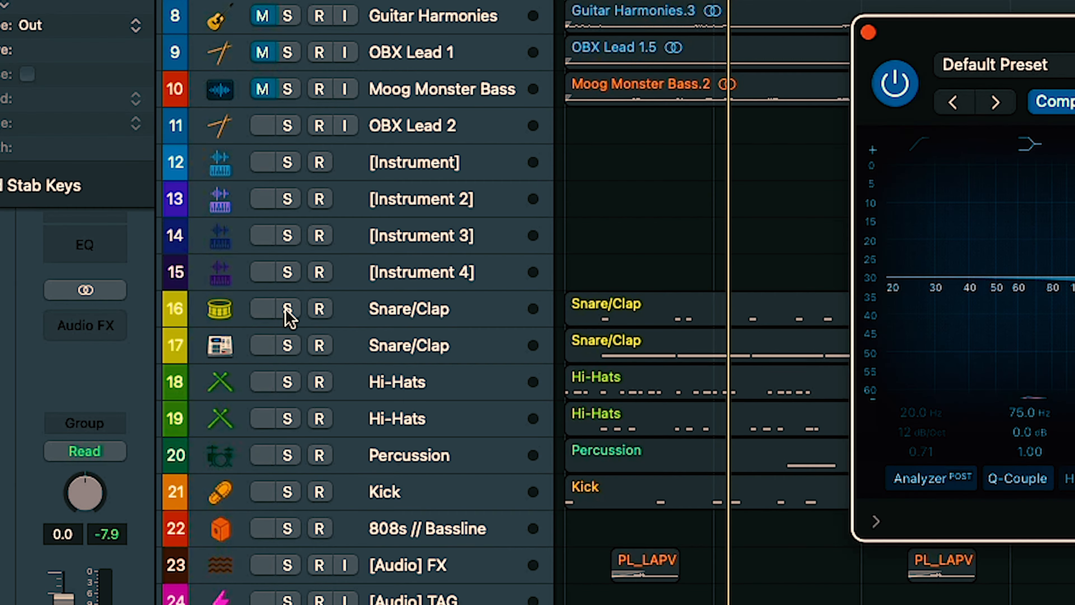
# Step: Solo both Snare/Clap tracks, the first Hi-Hats, Percussion and Kick tracks alongside the keys
pyautogui.click(288, 309)
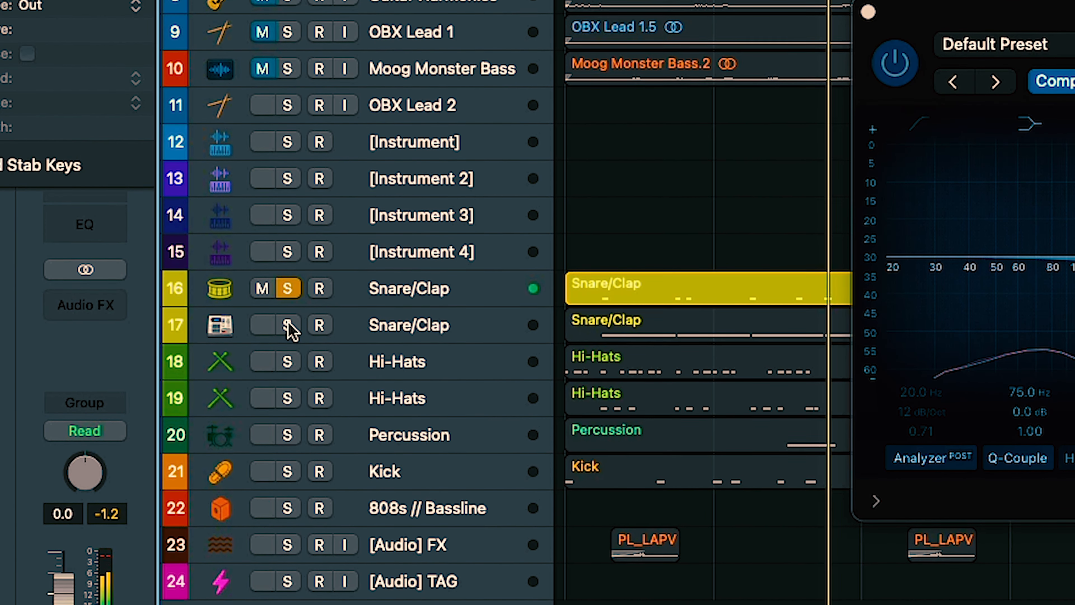
pyautogui.click(287, 324)
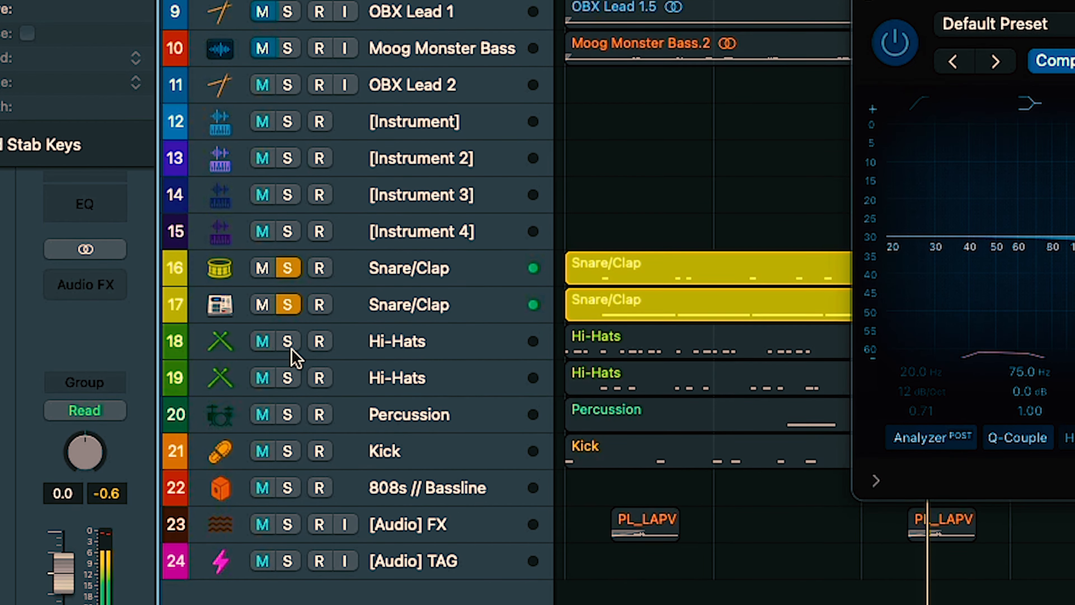
pyautogui.click(288, 343)
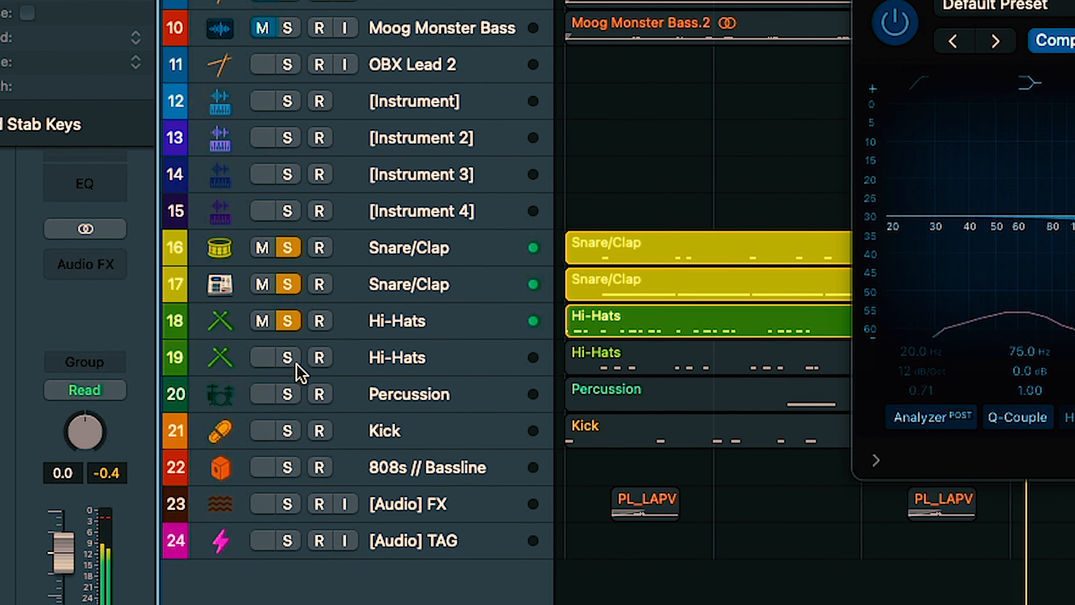
pyautogui.click(287, 394)
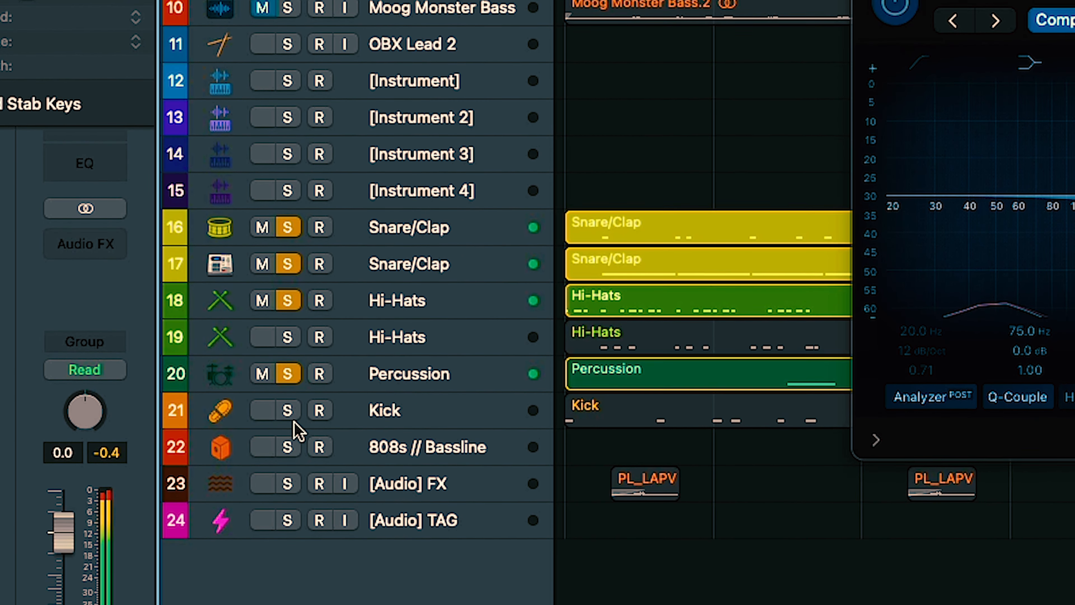
pyautogui.click(289, 412)
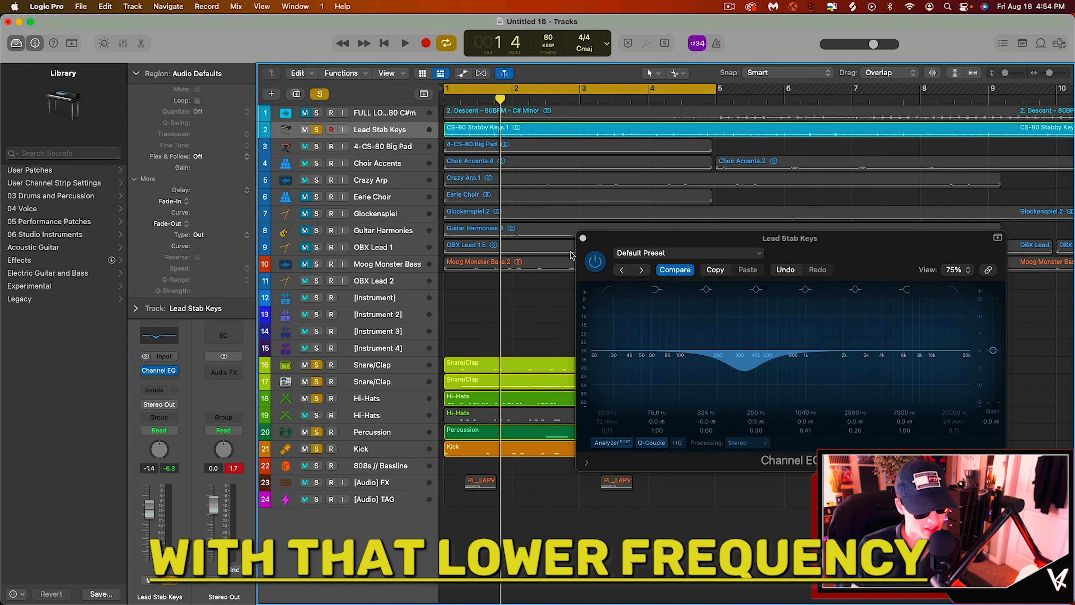
# Step: Play the loop comparing the Lead Stab Keys Channel EQ bypassed and active, then close the EQ window
pyautogui.press('space')
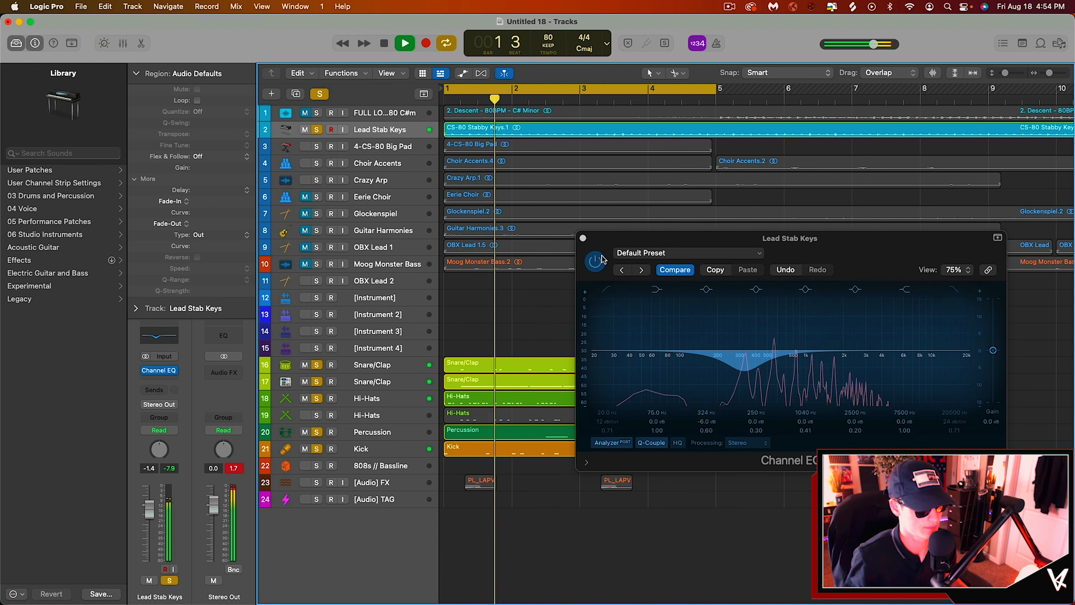
pyautogui.press('space')
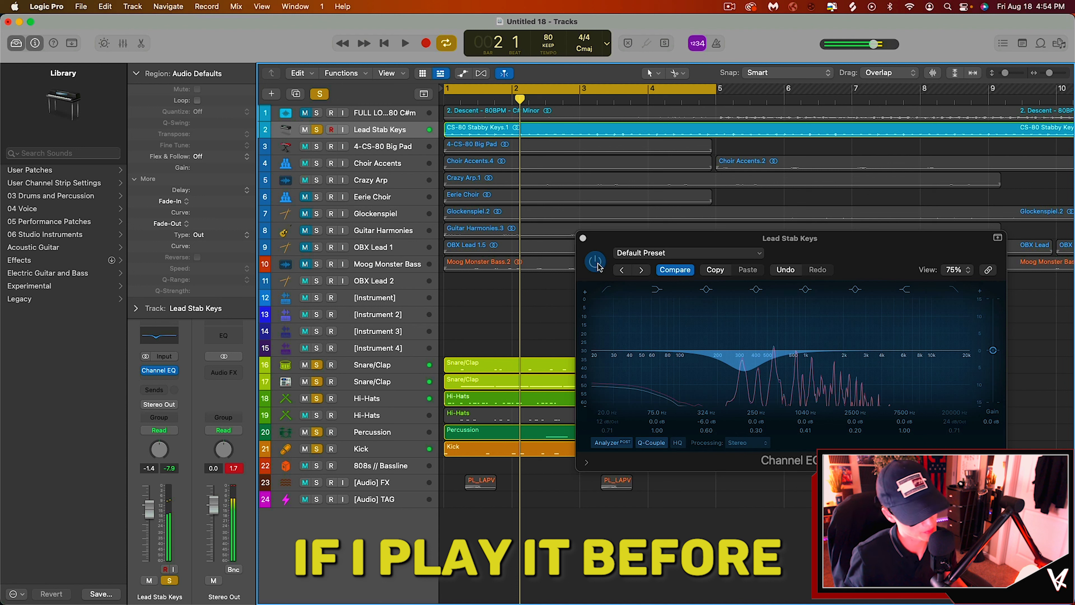
pyautogui.click(595, 262)
pyautogui.press('space')
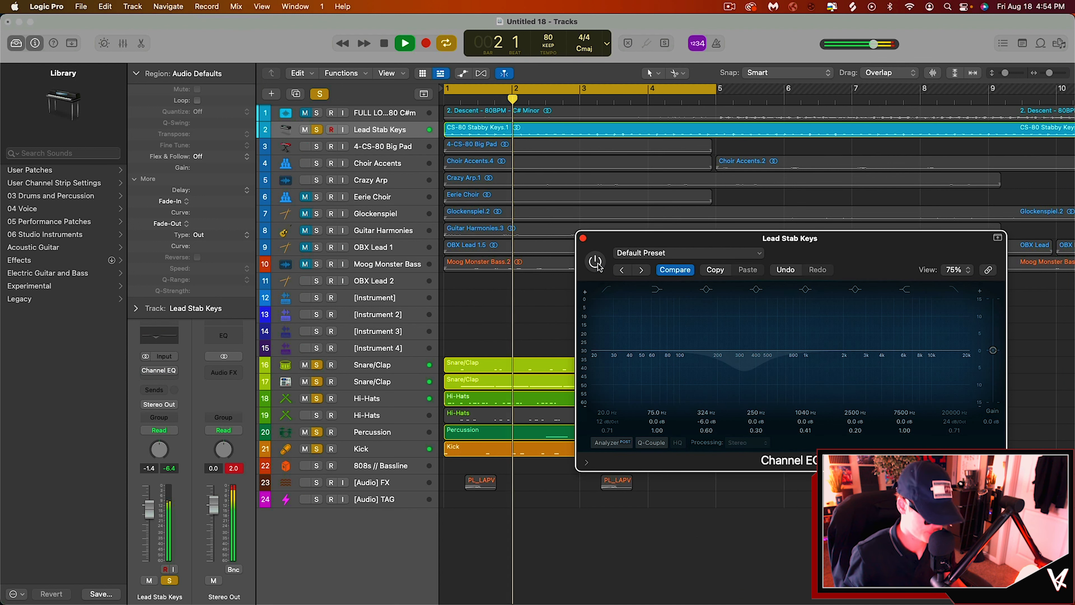
pyautogui.press('space')
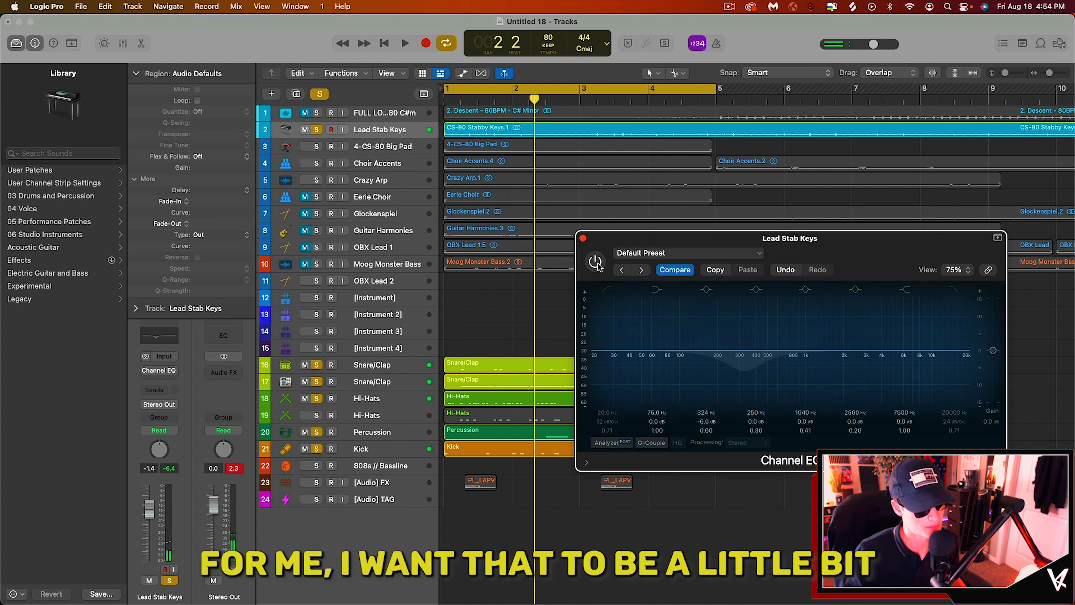
pyautogui.click(596, 262)
pyautogui.press('space')
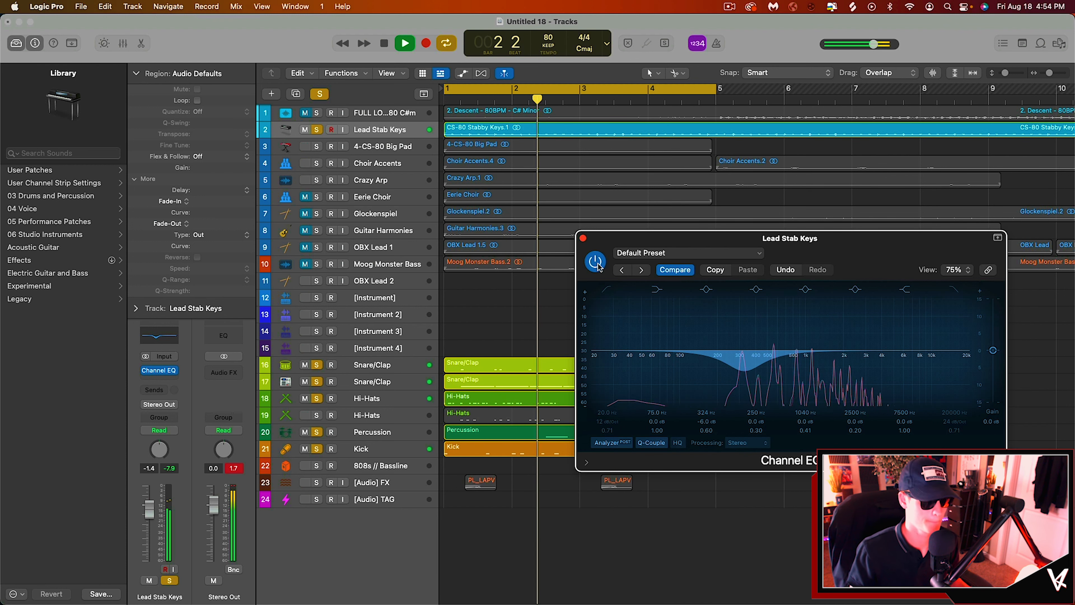
pyautogui.click(583, 240)
pyautogui.press('space')
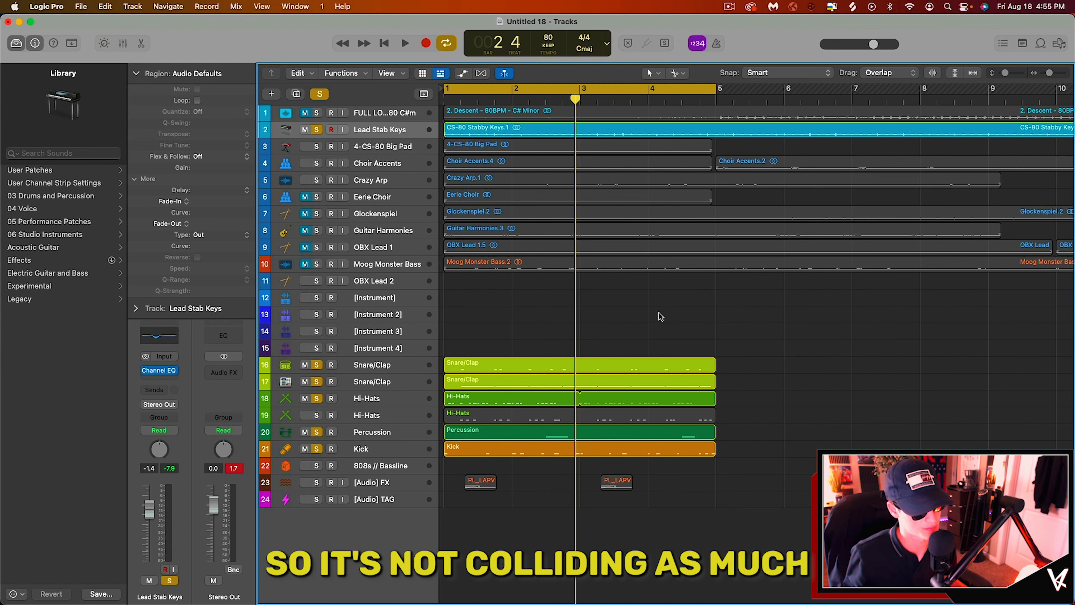
# Step: Solo the Moog Monster Bass track, select its region and play the loop
pyautogui.click(317, 264)
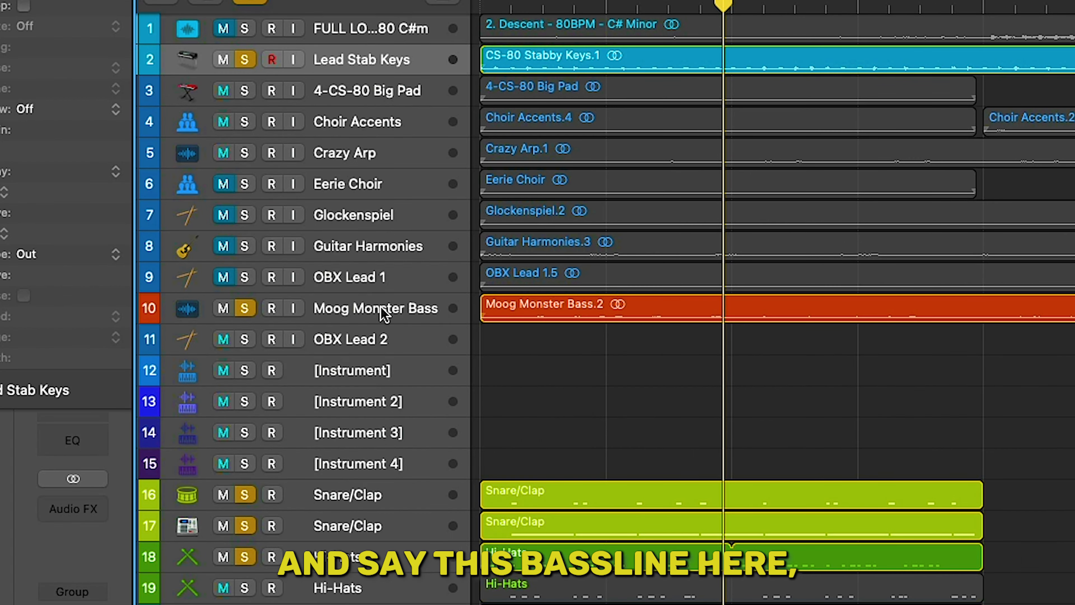
pyautogui.click(504, 318)
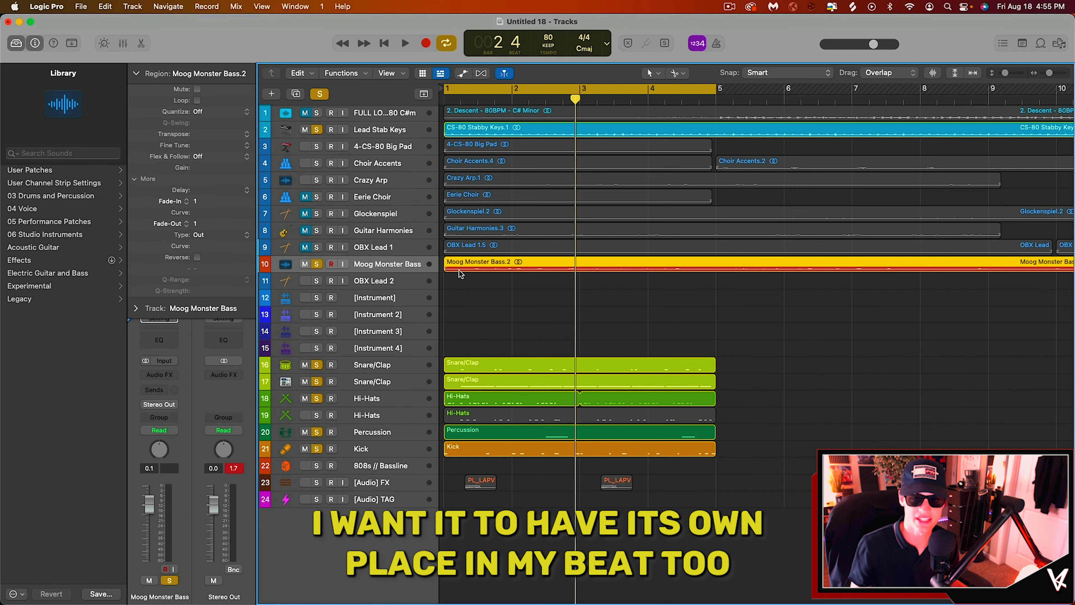
pyautogui.press('space')
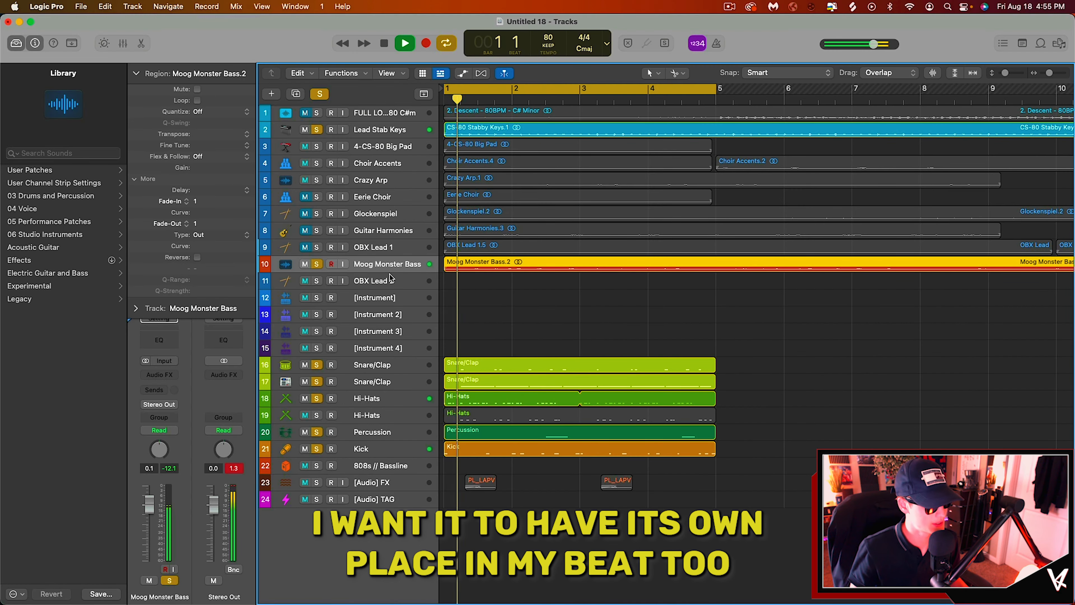
pyautogui.press('space')
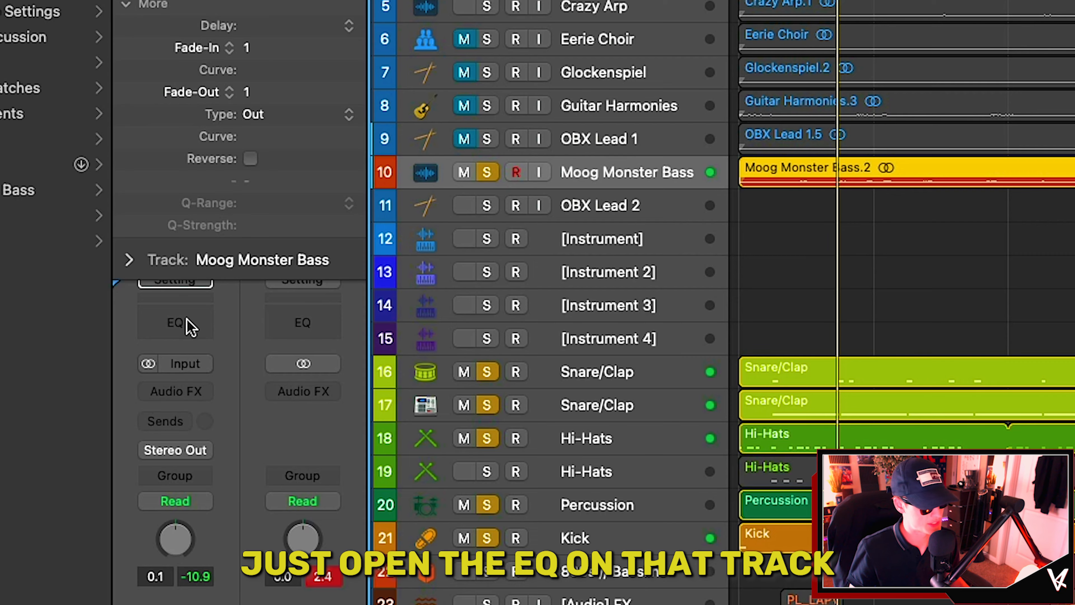
# Step: Add a Channel EQ to Moog Monster Bass, boosting about 151 Hz by 5 dB and cutting about 890 Hz by 6.8 dB
pyautogui.click(159, 340)
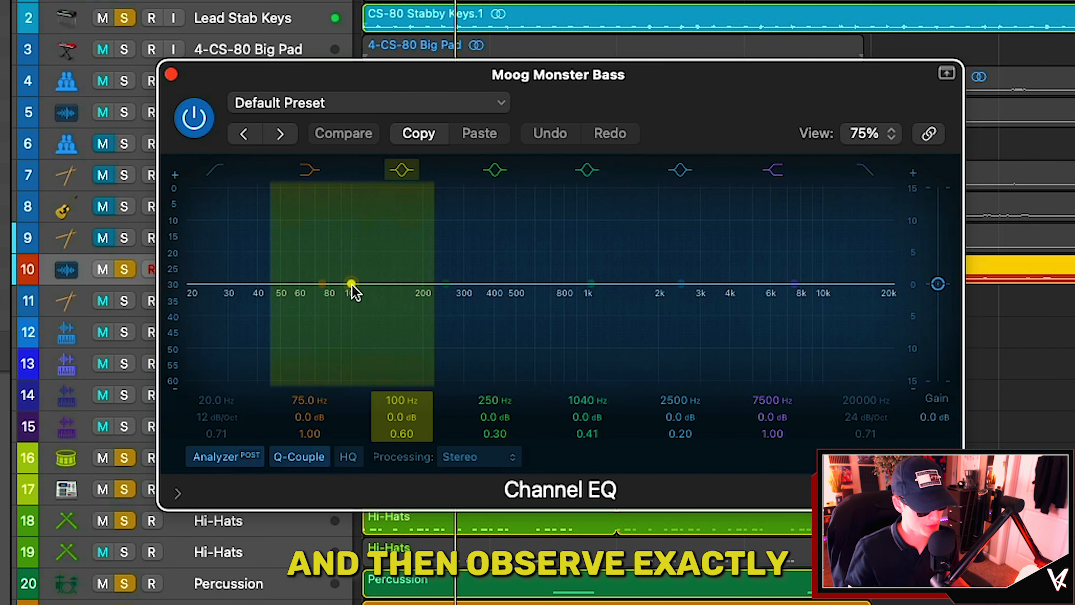
pyautogui.press('space')
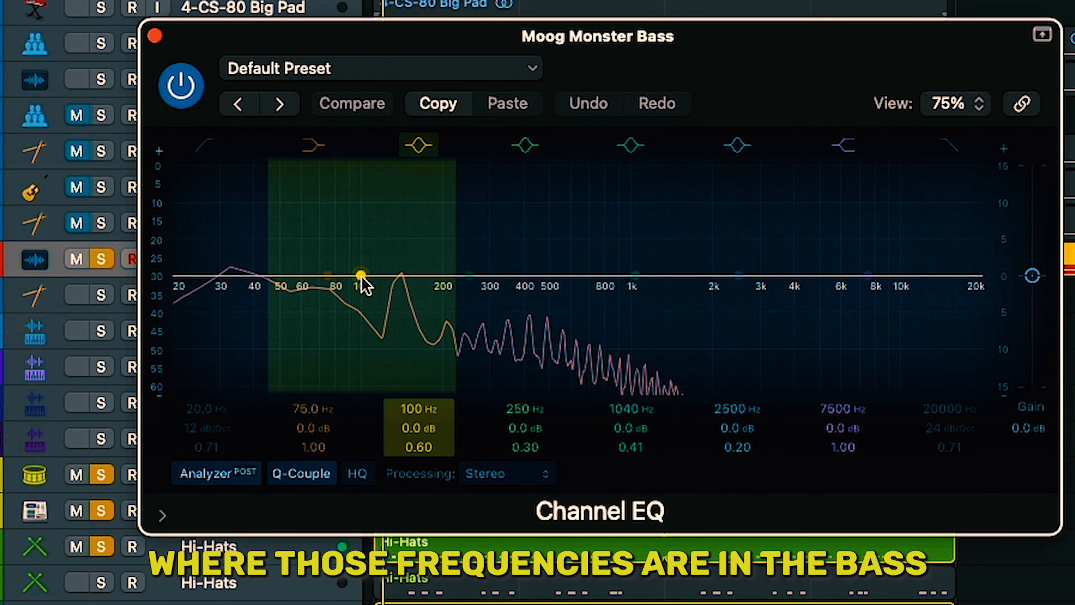
pyautogui.moveTo(360, 275); pyautogui.dragTo(350, 238)
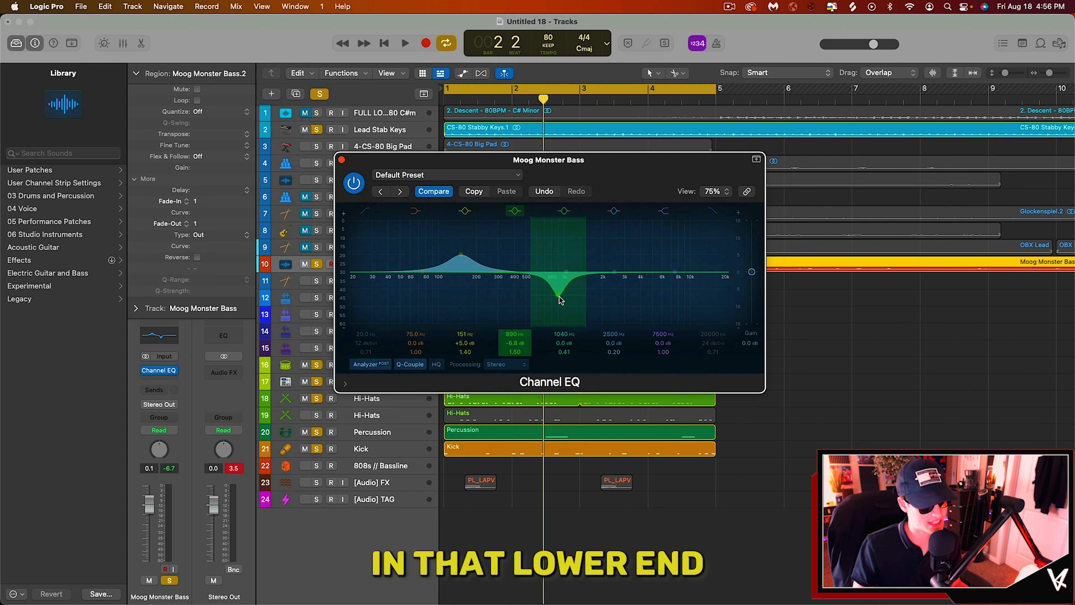
pyautogui.press('space')
pyautogui.moveTo(460, 256); pyautogui.dragTo(461, 260)
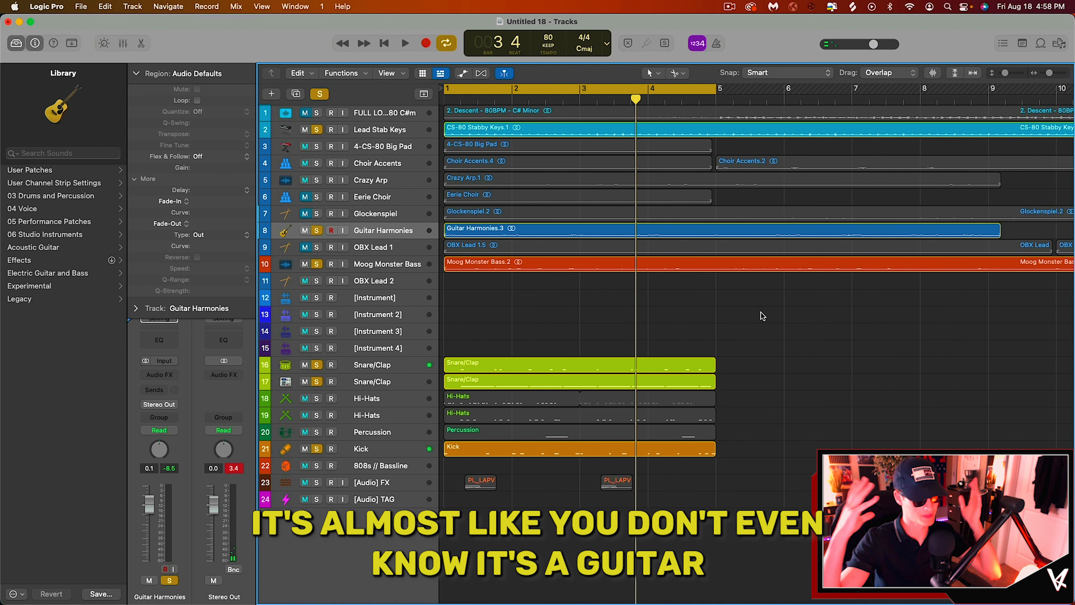
# Step: Select the Guitar Harmonies track and insert a Space Designer reverb on its audio effects
pyautogui.click(394, 232)
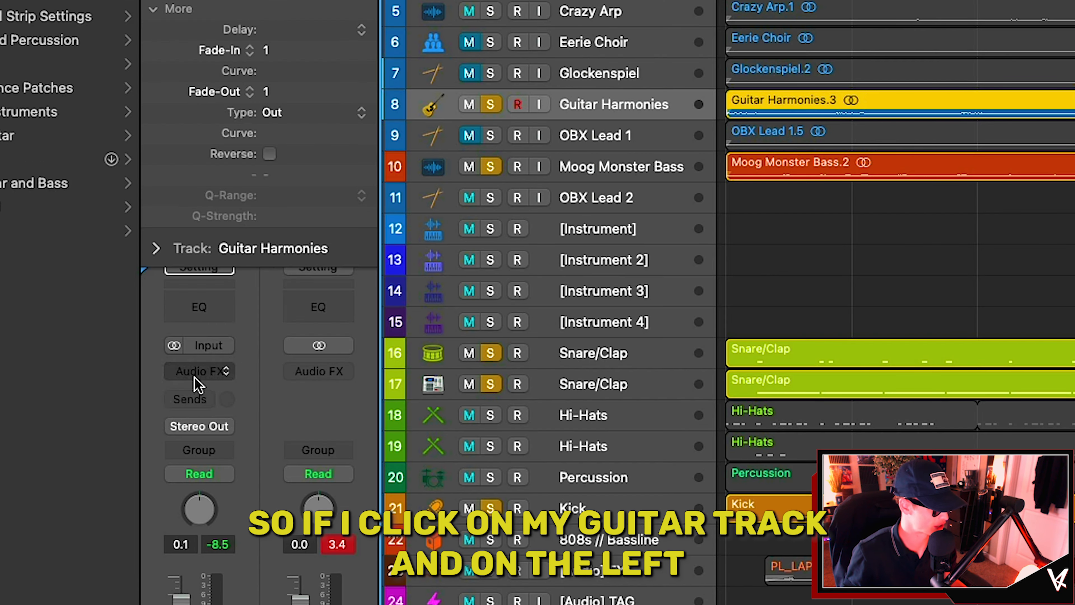
pyautogui.click(159, 374)
pyautogui.moveTo(179, 538)
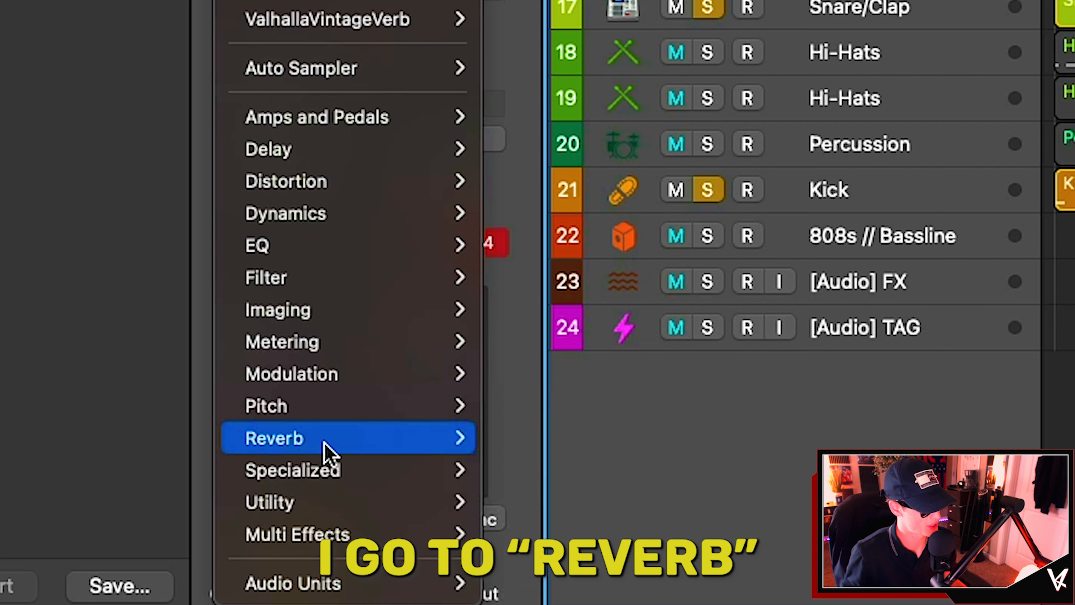
pyautogui.moveTo(601, 535)
pyautogui.click(715, 536)
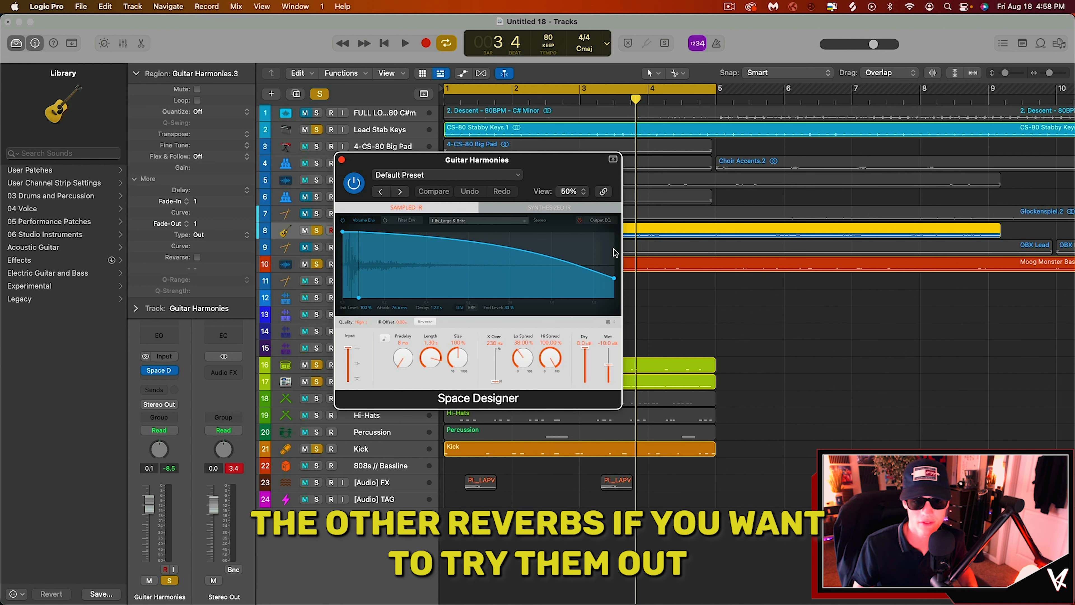
# Step: Load the 08.5s Big Cave preset from the Large Spaces presets in Space Designer
pyautogui.click(447, 175)
pyautogui.moveTo(479, 407)
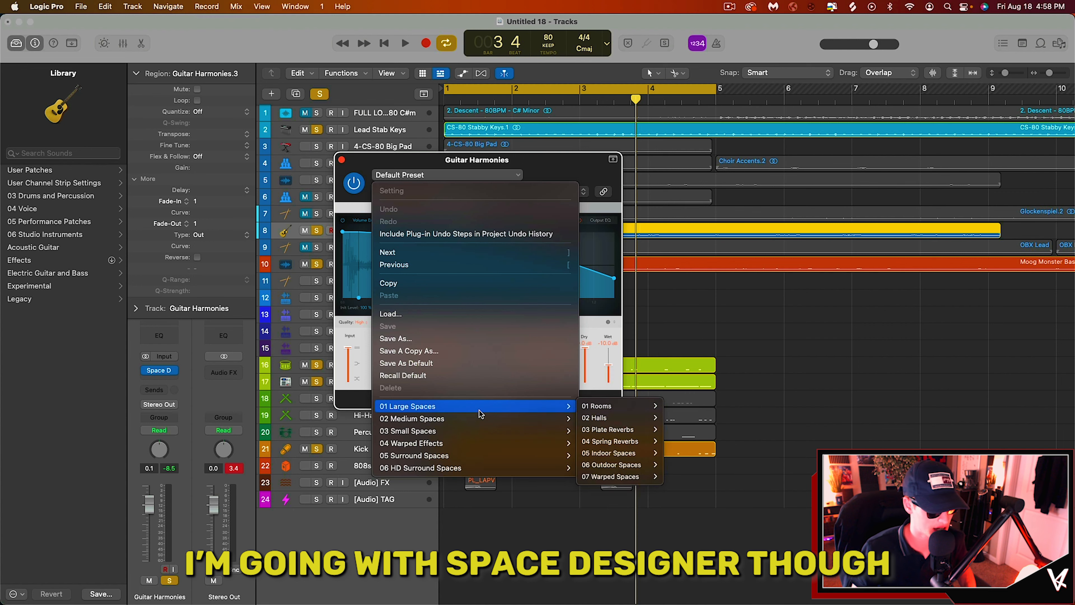
pyautogui.moveTo(615, 418)
pyautogui.moveTo(621, 437)
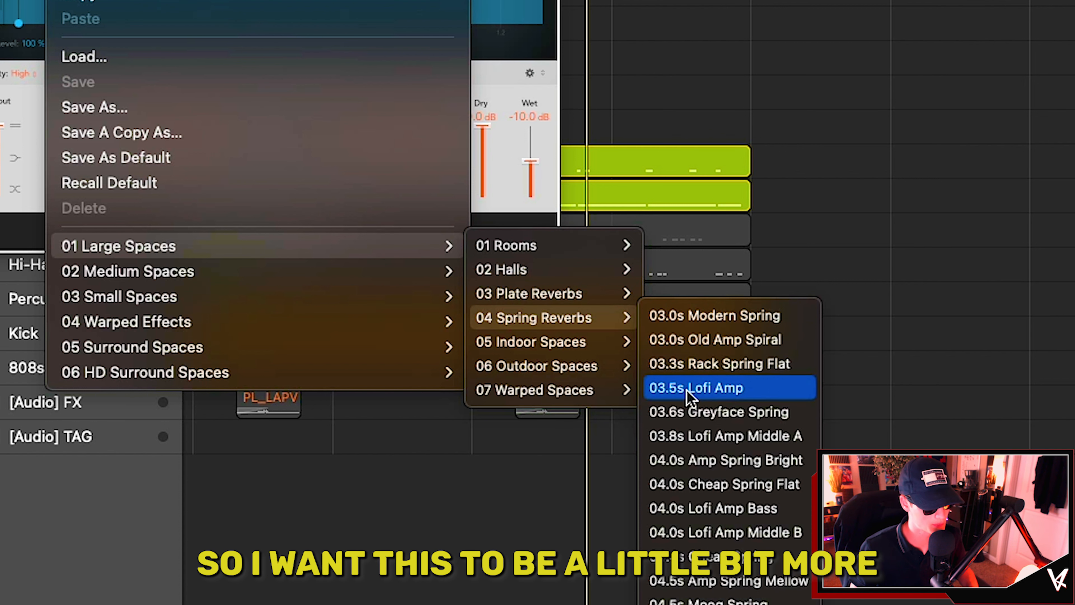
pyautogui.moveTo(545, 367)
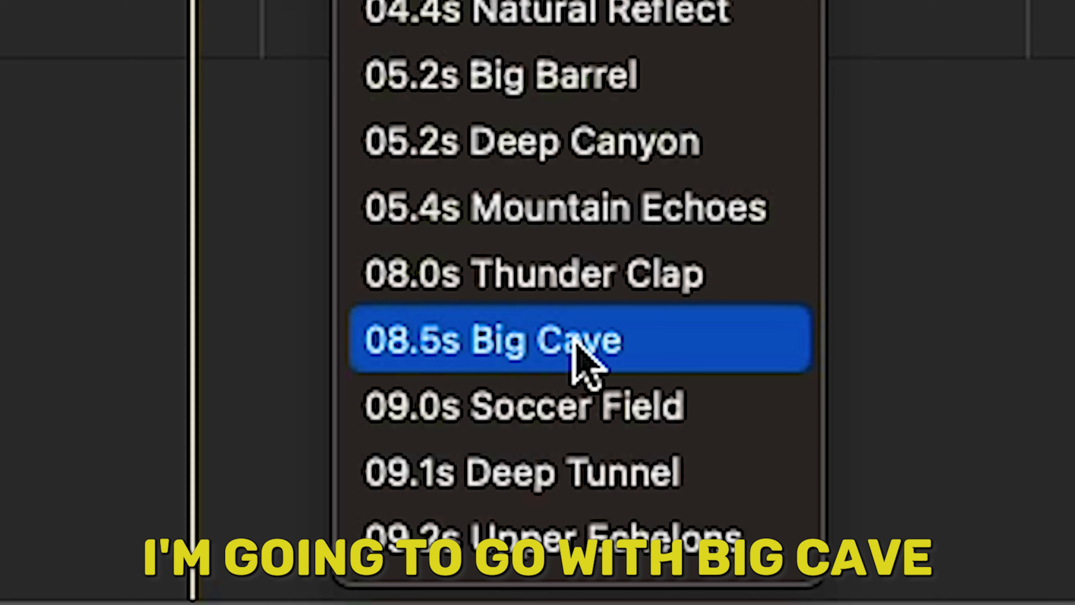
pyautogui.click(574, 343)
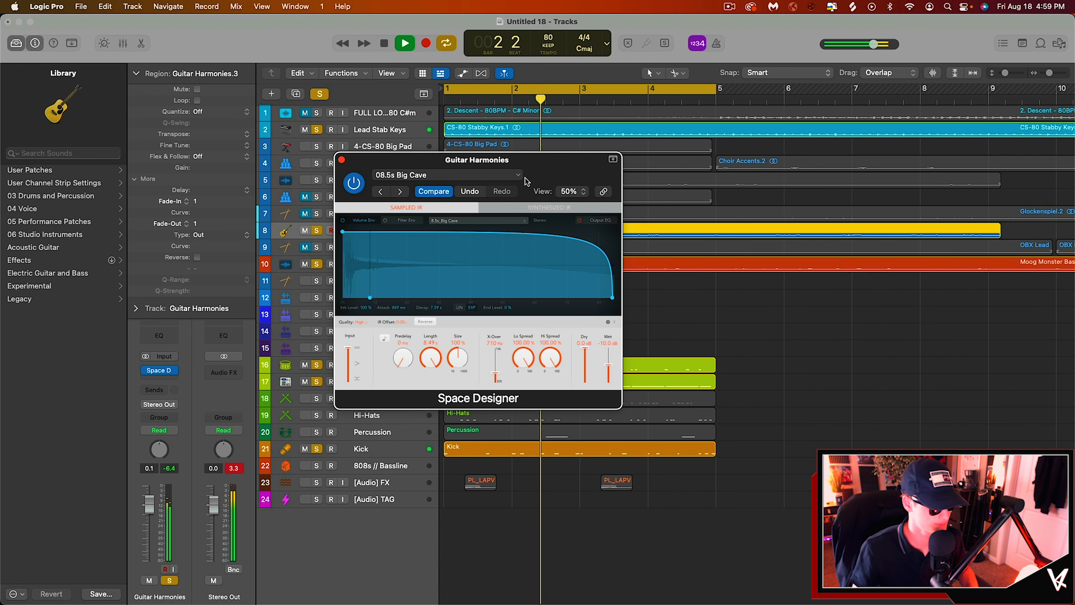
# Step: Raise the Space Designer Wet level to 0.0 dB and turn the Dry level down to mute
pyautogui.moveTo(575, 177); pyautogui.dragTo(805, 190)
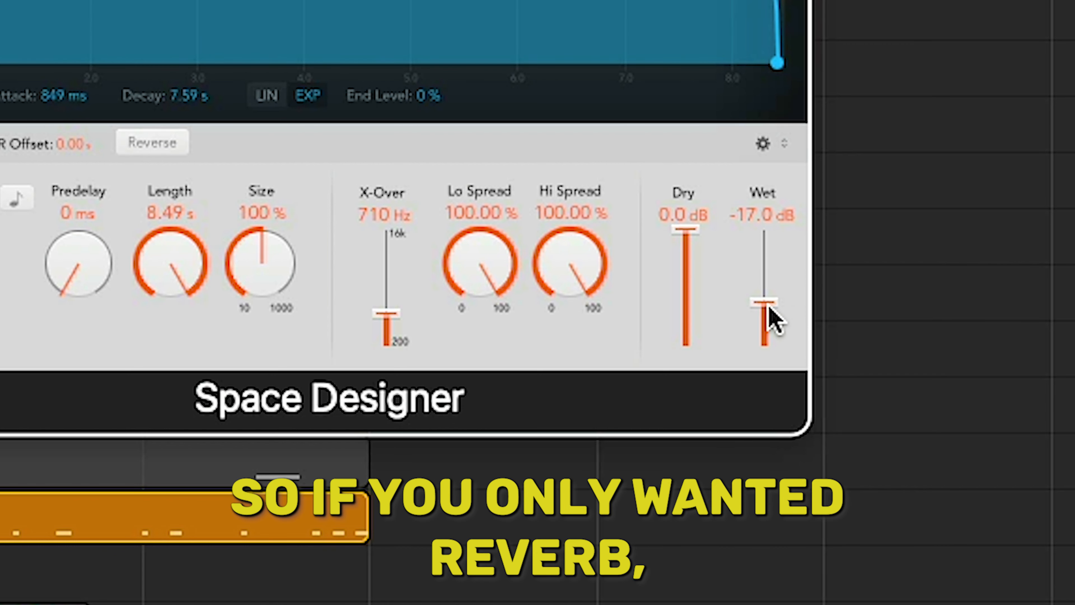
pyautogui.moveTo(768, 304); pyautogui.dragTo(773, 243)
pyautogui.moveTo(698, 233); pyautogui.dragTo(687, 348)
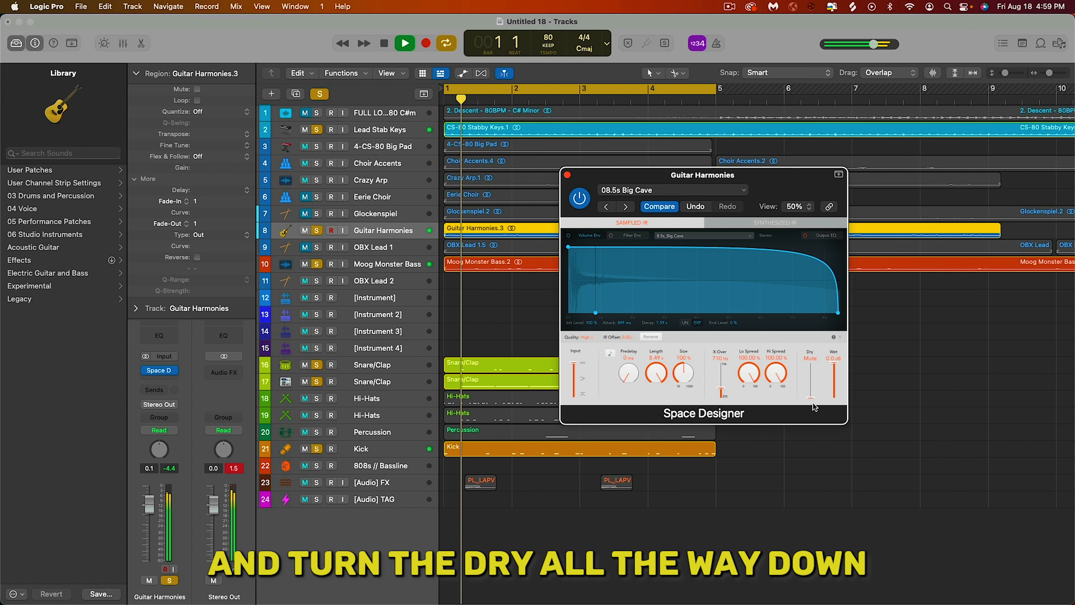
# Step: Play the song and balance the Space Designer reverb to Dry -6.0 dB and Wet -16.0 dB, boosting its output EQ near 3900 Hz
pyautogui.press('space')
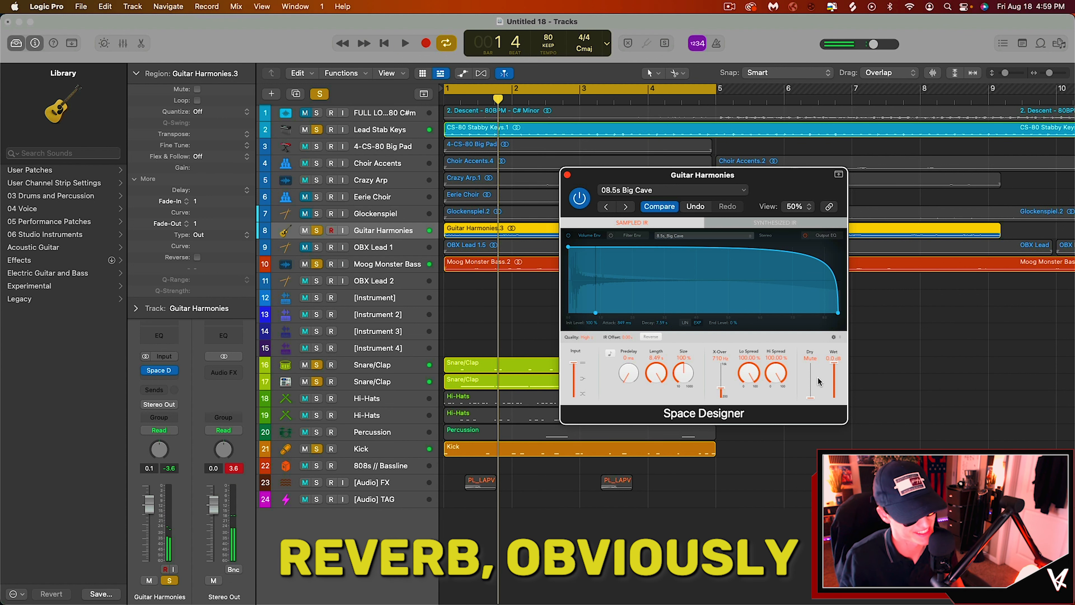
pyautogui.moveTo(834, 363); pyautogui.dragTo(813, 372)
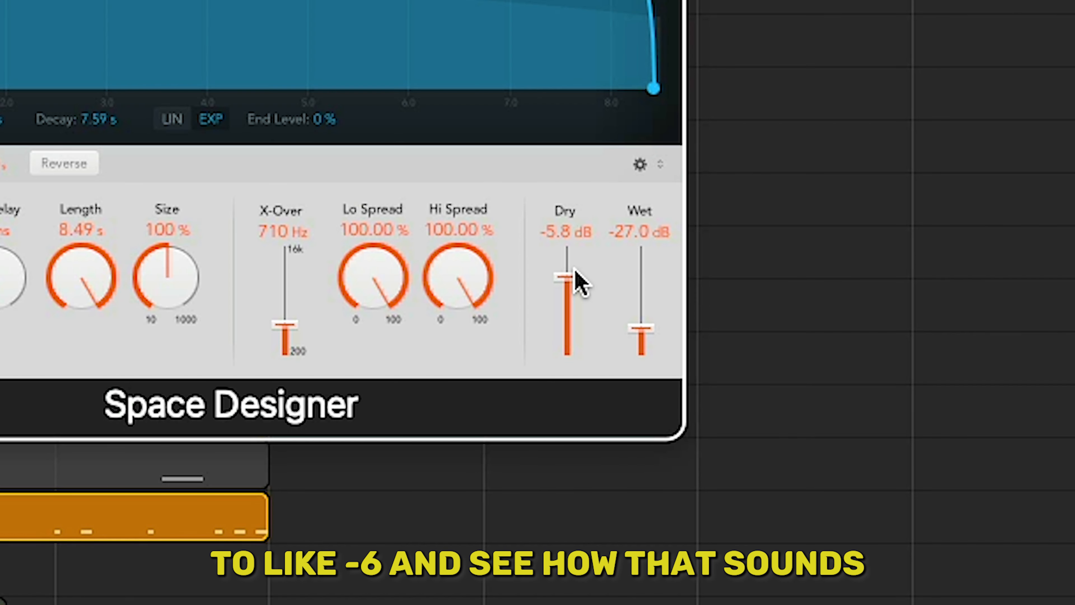
pyautogui.moveTo(574, 270); pyautogui.dragTo(573, 272)
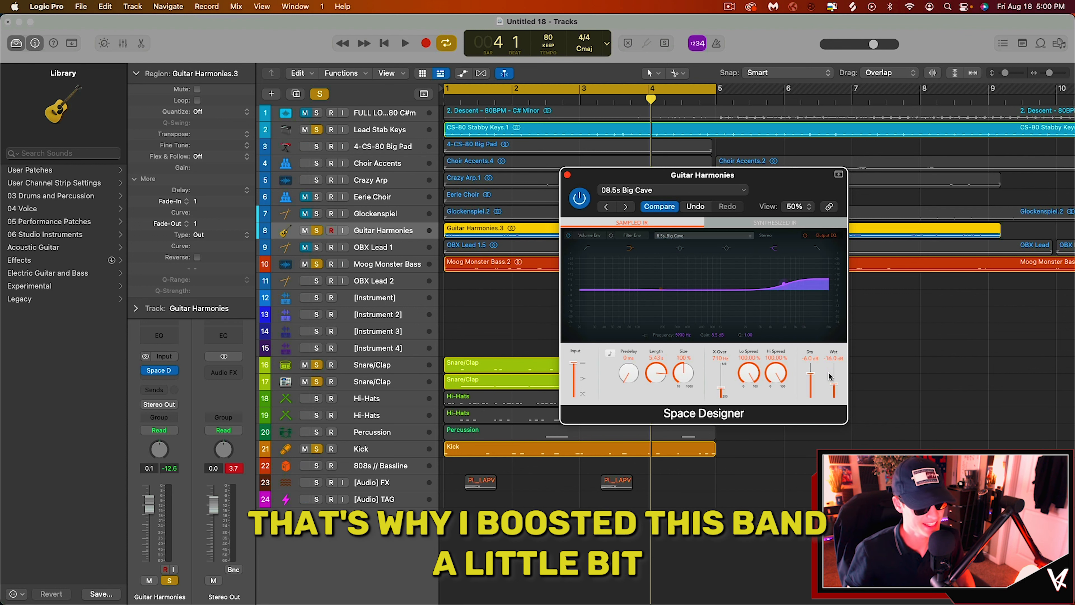
# Step: Stop playback and bypass the Space Designer to compare the Guitar Harmonies with and without reverb
pyautogui.press('Return')
pyautogui.press('space')
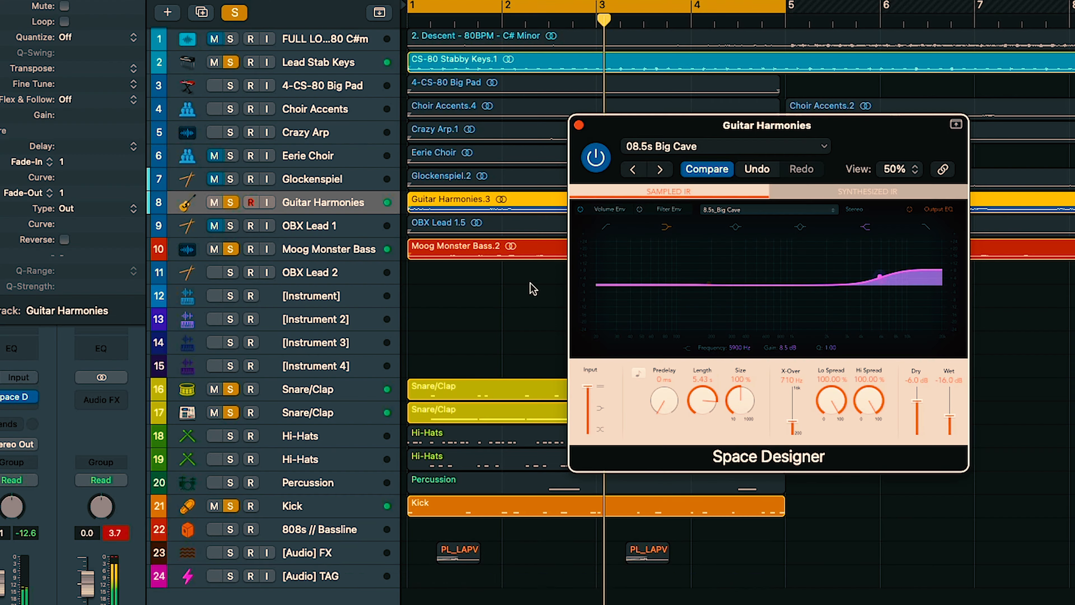
pyautogui.click(596, 160)
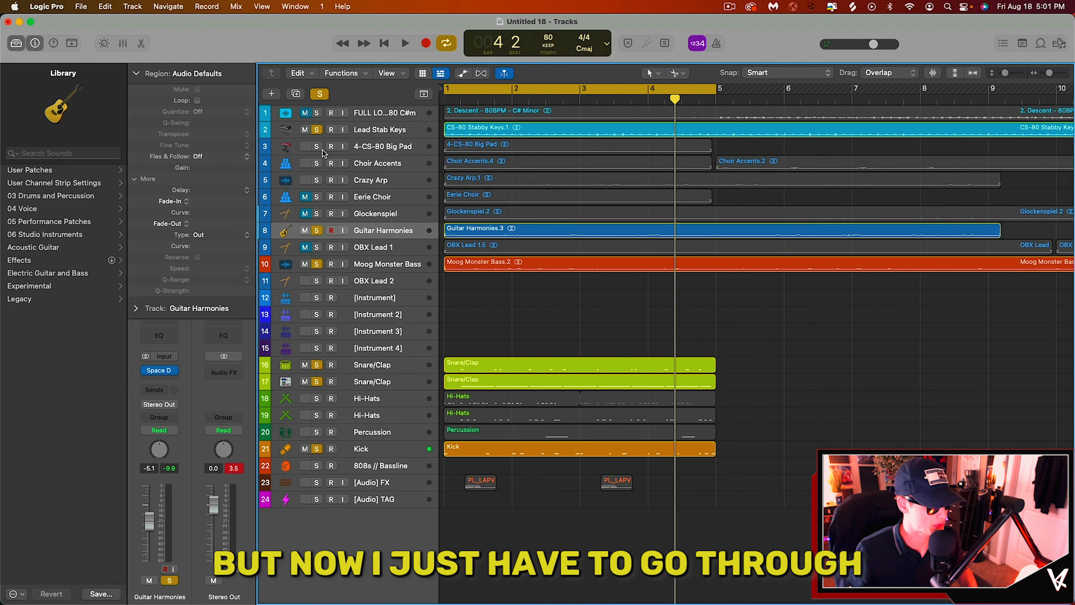
pyautogui.moveTo(321, 150); pyautogui.dragTo(314, 247)
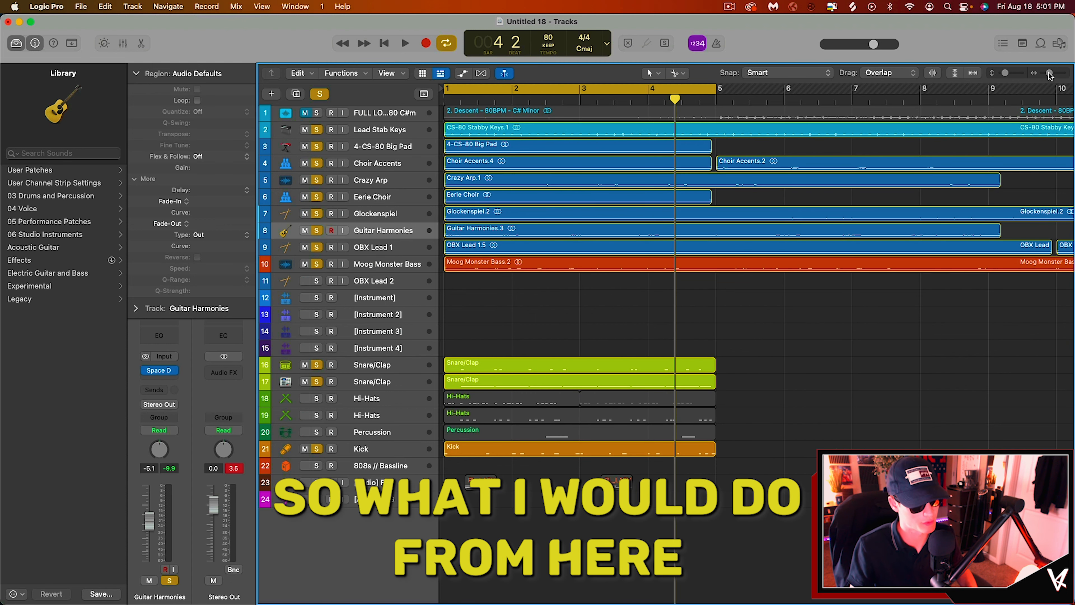
pyautogui.moveTo(1049, 73); pyautogui.dragTo(1047, 72)
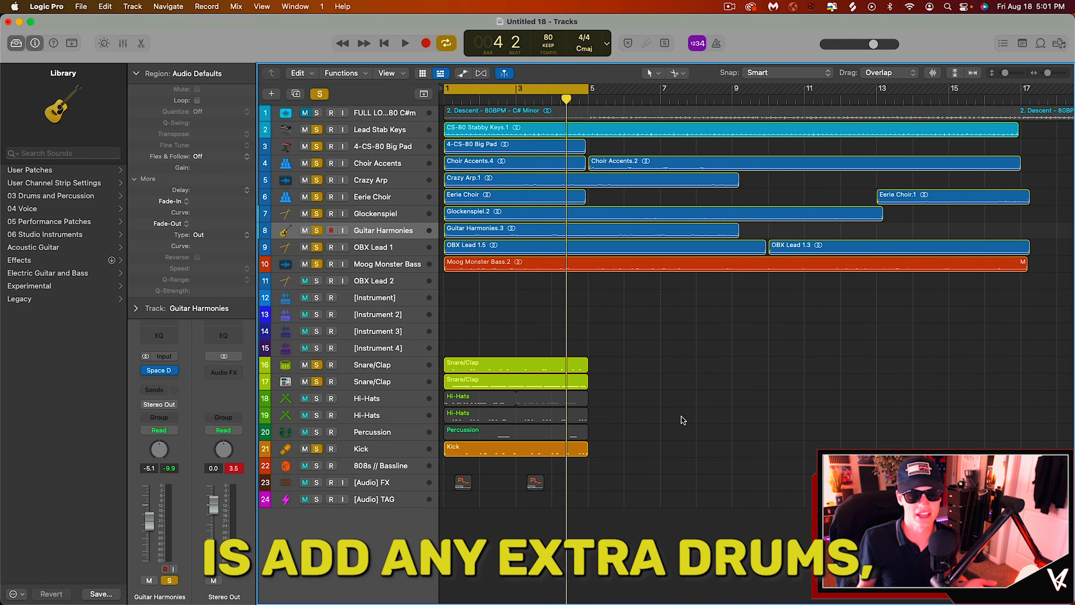